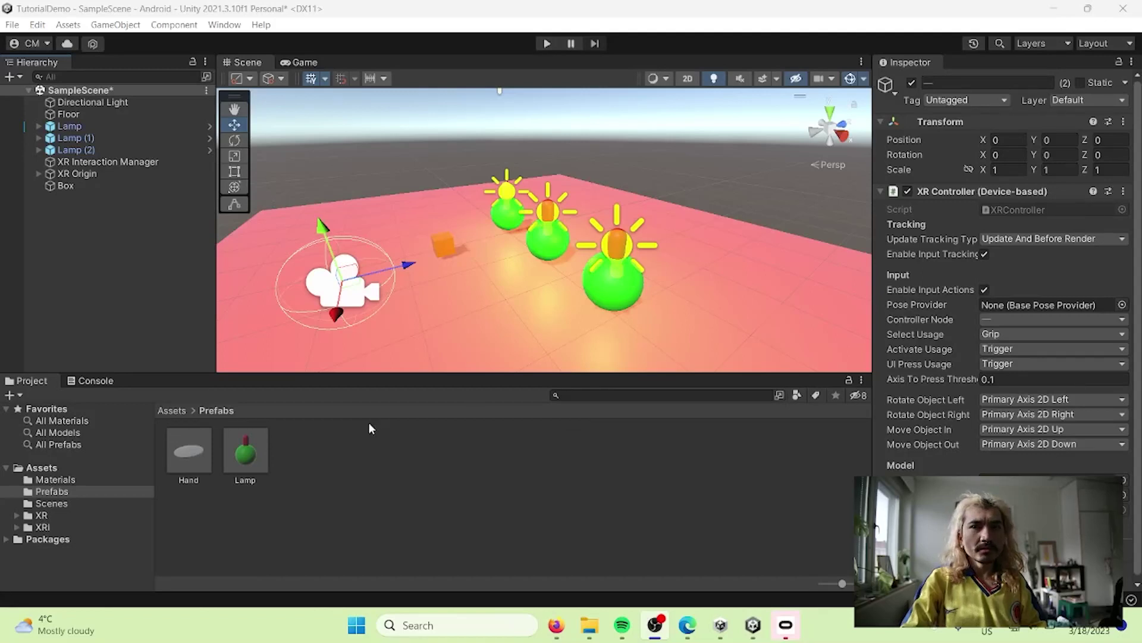
# Create an empty scene object named Sword and reset its transform to the origin.
pyautogui.click(361, 464)
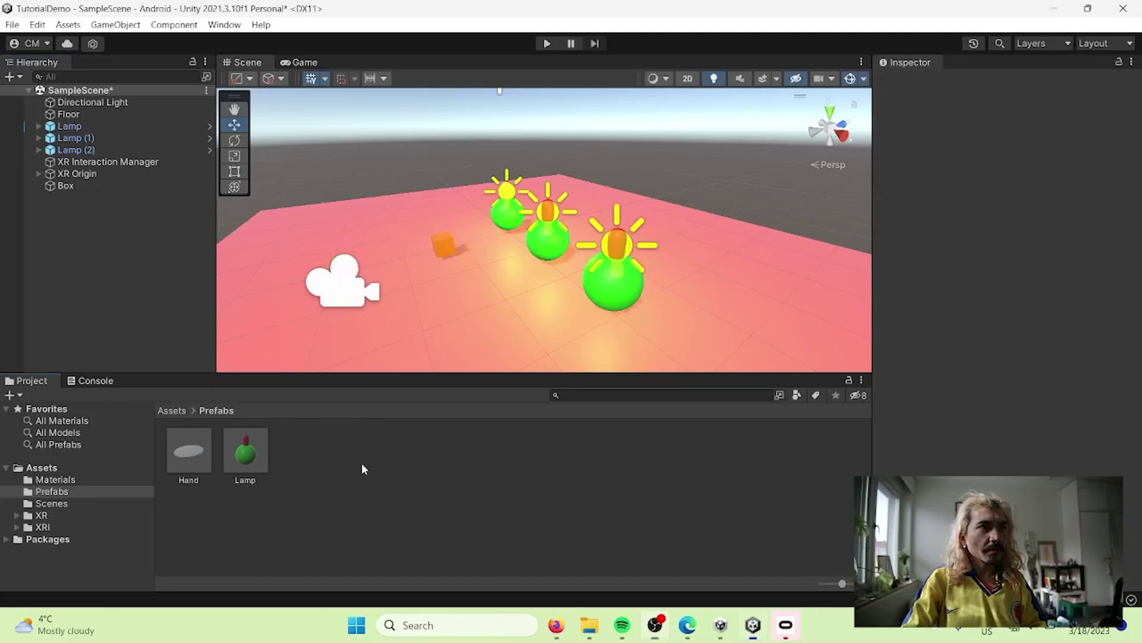
pyautogui.rightClick(73, 257)
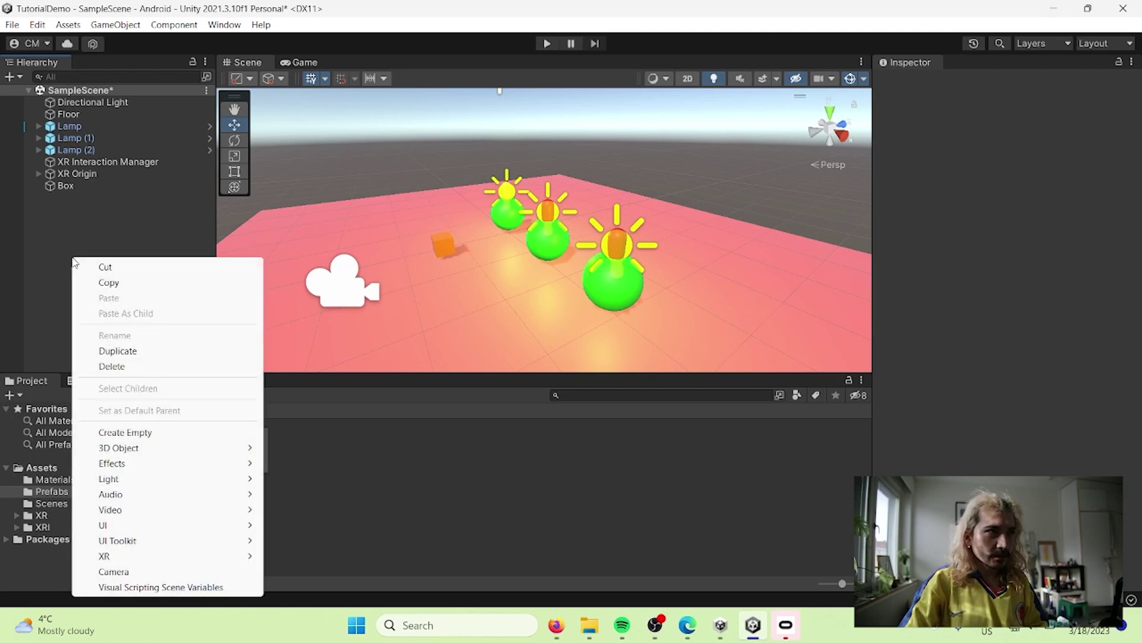
pyautogui.click(150, 437)
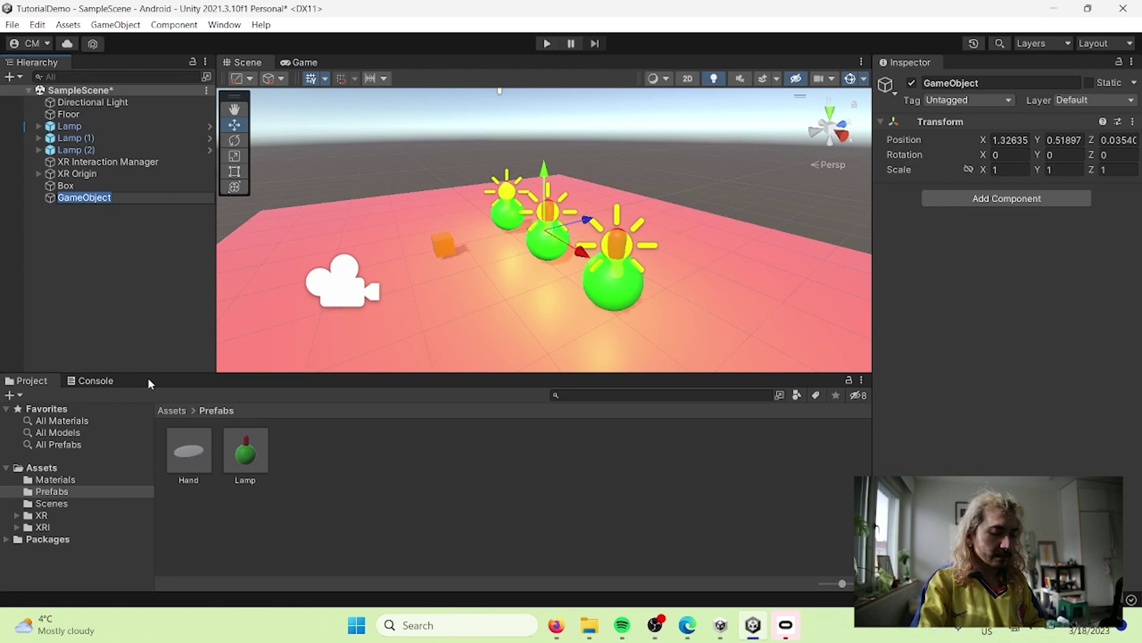
pyautogui.write('S')
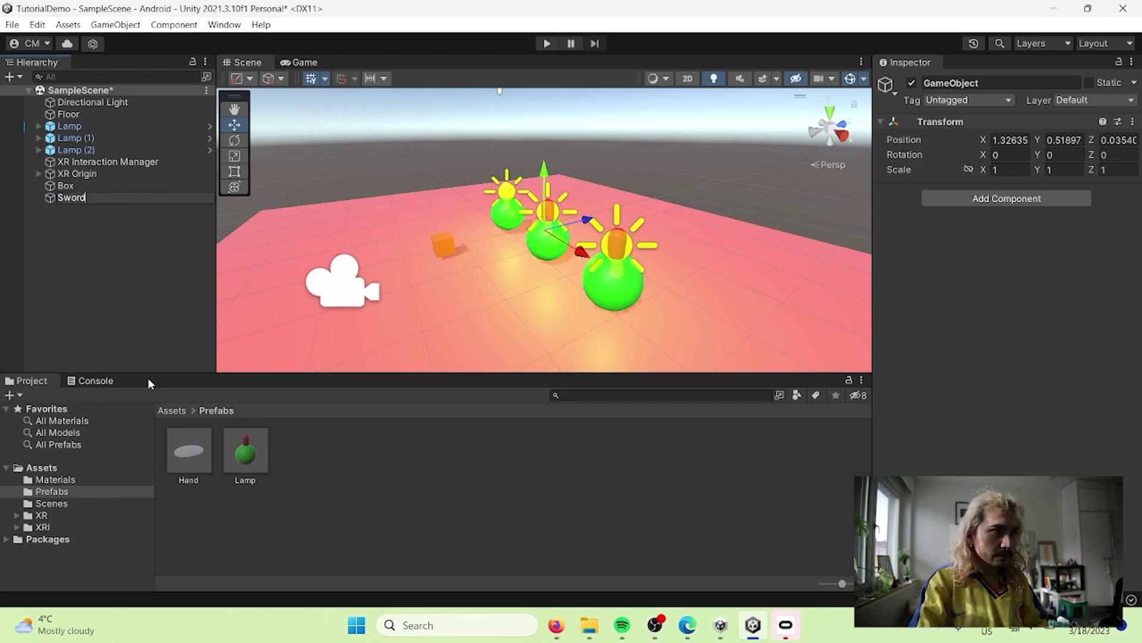
pyautogui.write('word')
pyautogui.press('Return')
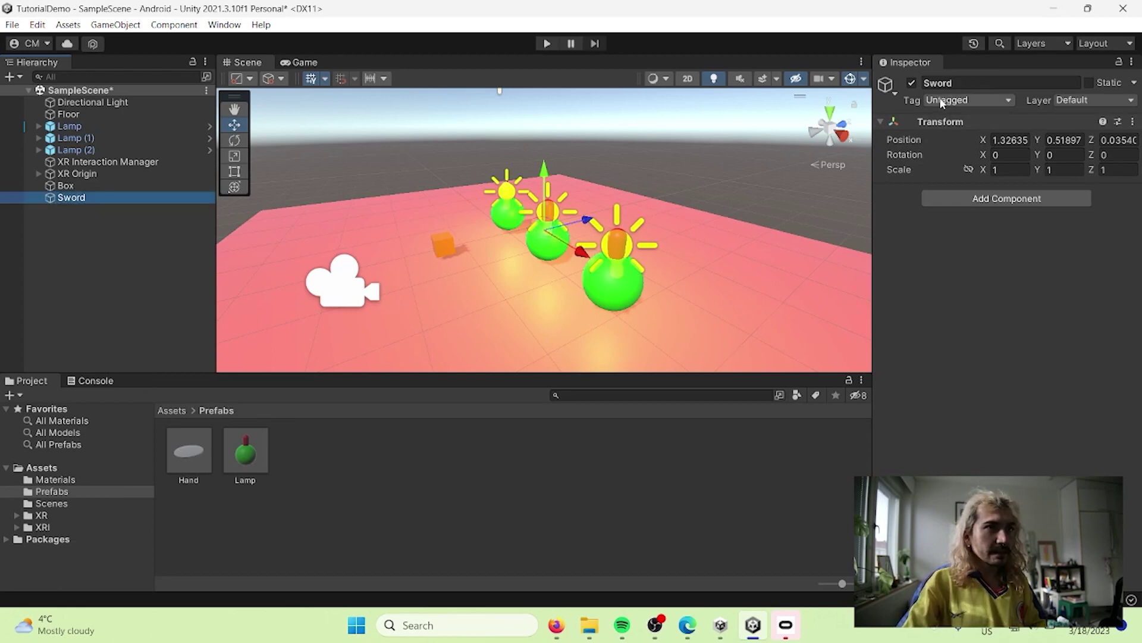
pyautogui.rightClick(969, 122)
pyautogui.click(1005, 131)
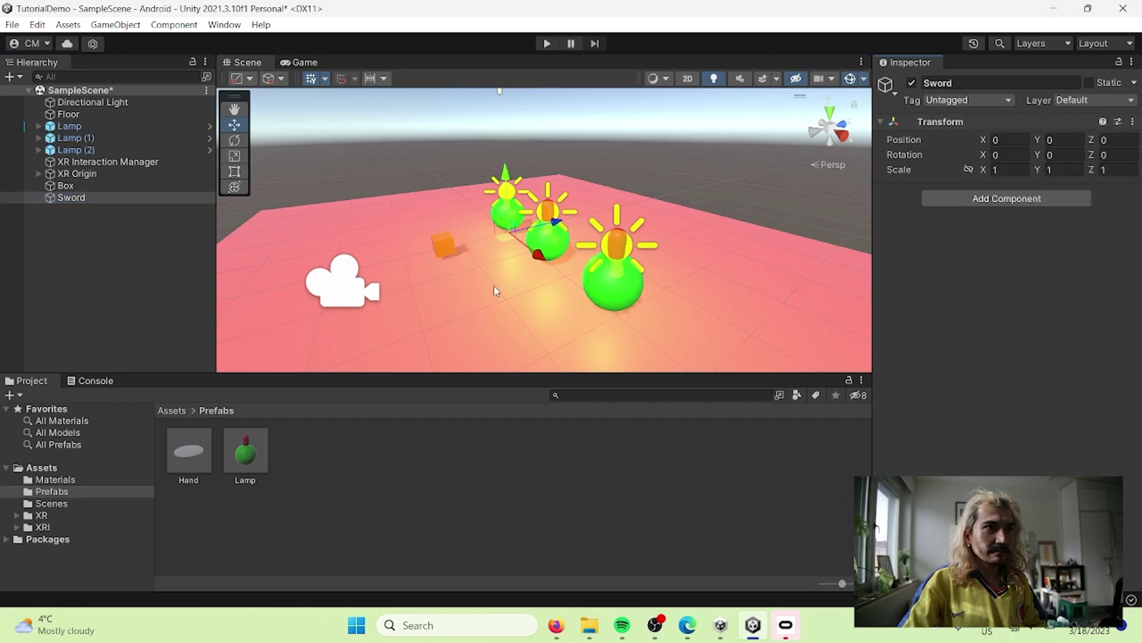
# Move the first Lamp along the negative X axis, away from the Sword's origin and the other lamps.
pyautogui.scroll(5, 470, 275)
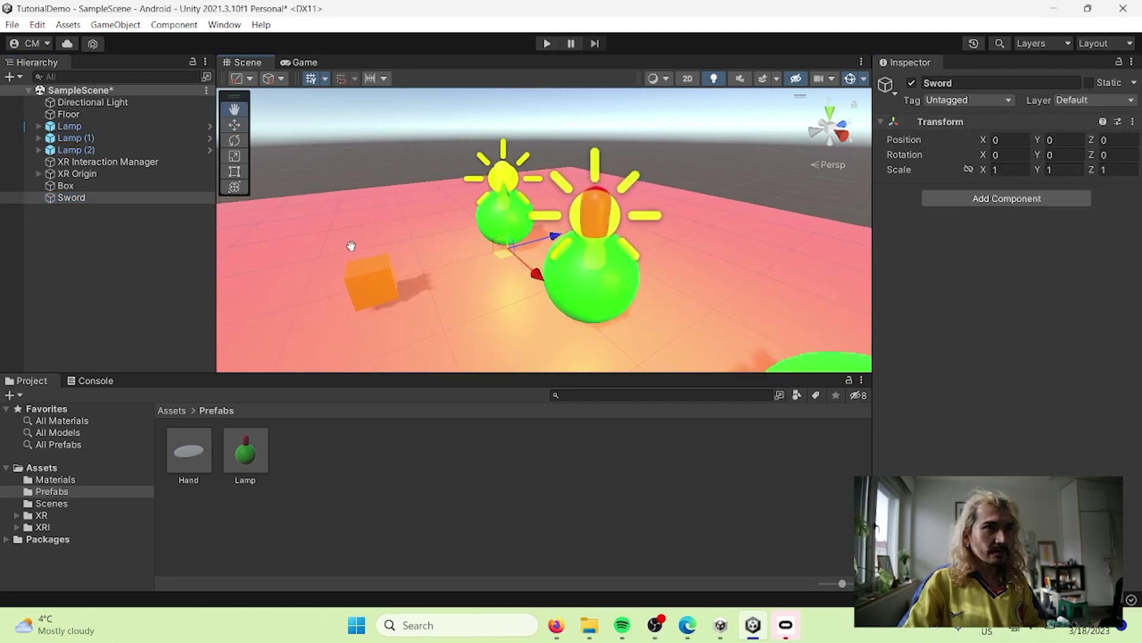
pyautogui.moveTo(340, 240); pyautogui.dragTo(461, 272, button='middle')
pyautogui.keyDown('alt'); pyautogui.moveTo(433, 247); pyautogui.dragTo(654, 245); pyautogui.keyUp('alt')
pyautogui.click(469, 238)
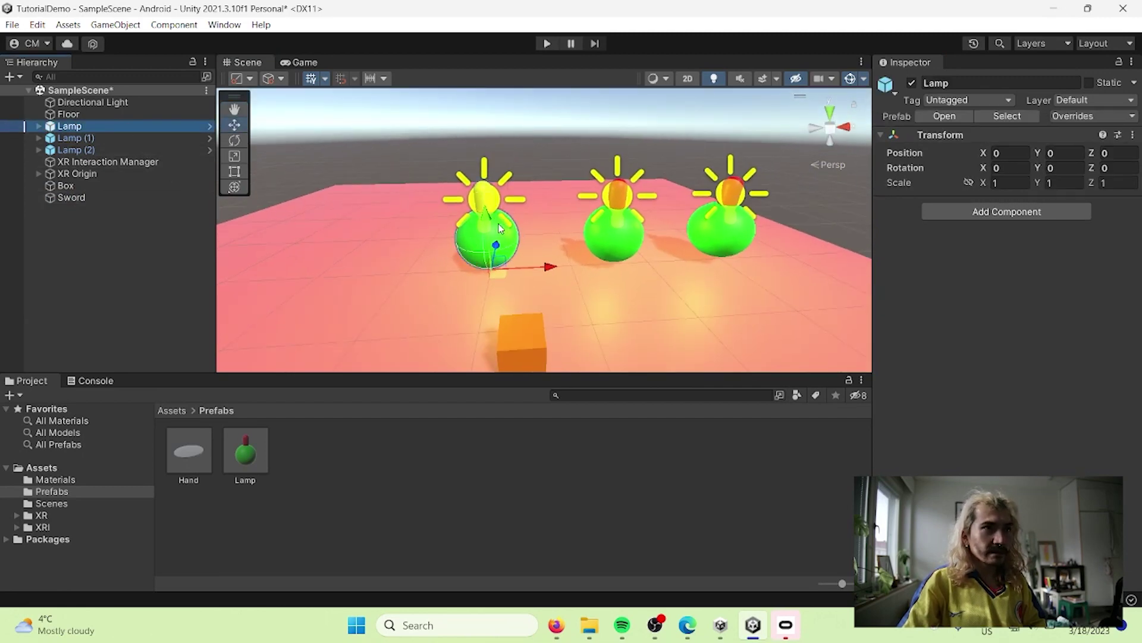
pyautogui.moveTo(499, 223); pyautogui.dragTo(235, 226)
# Add a cylinder as a child of Sword and scale it uniformly to 0.1.
pyautogui.click(110, 197)
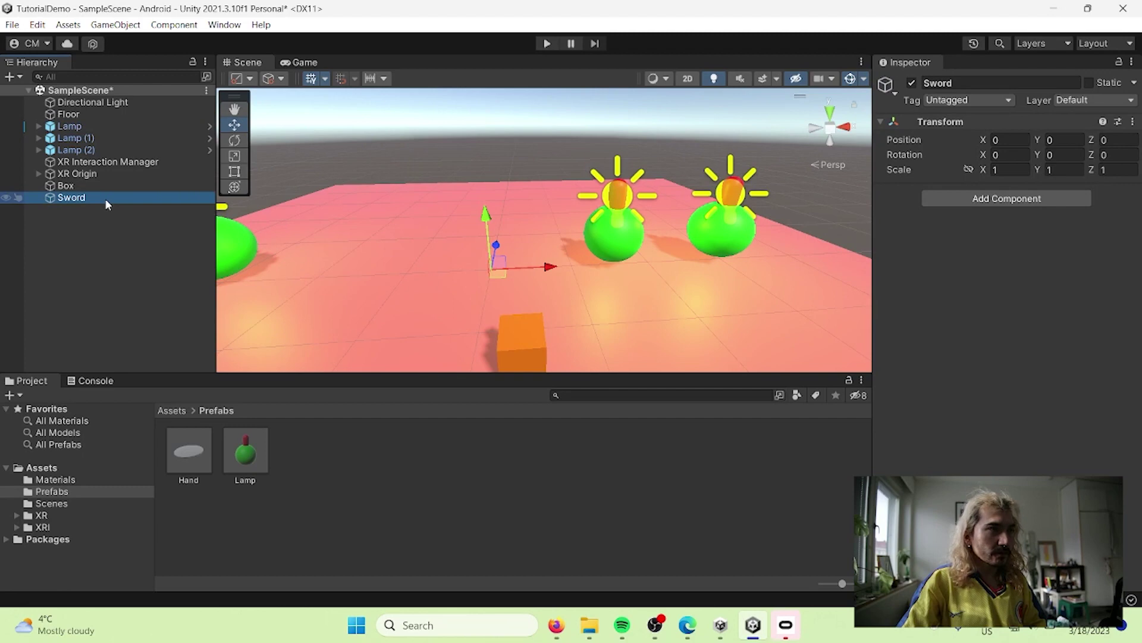
pyautogui.rightClick(105, 199)
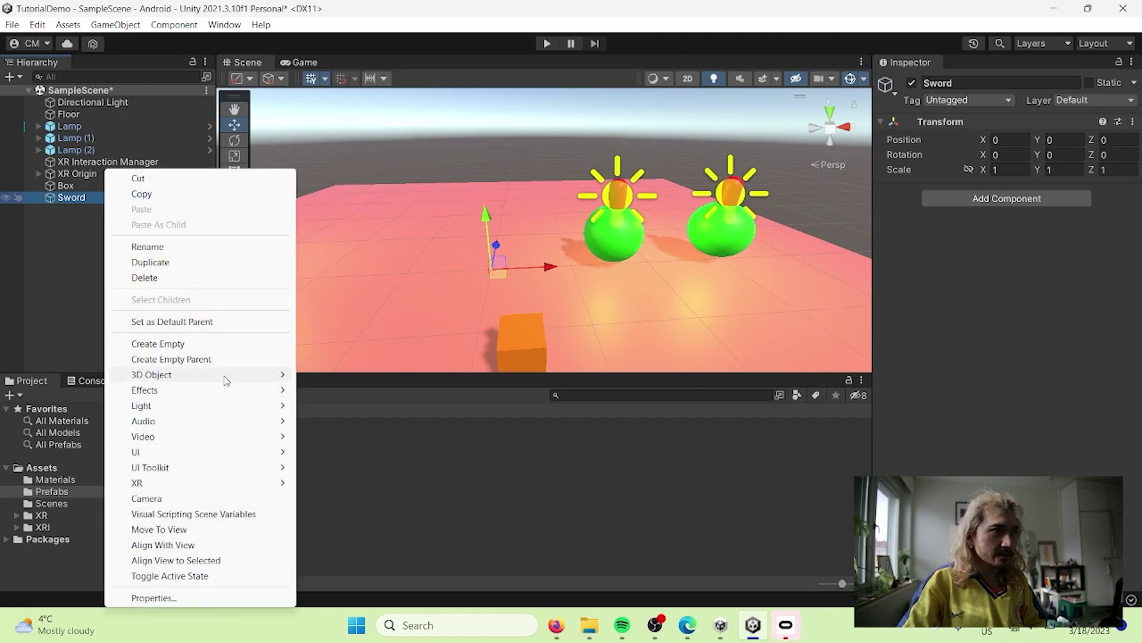
pyautogui.moveTo(230, 377)
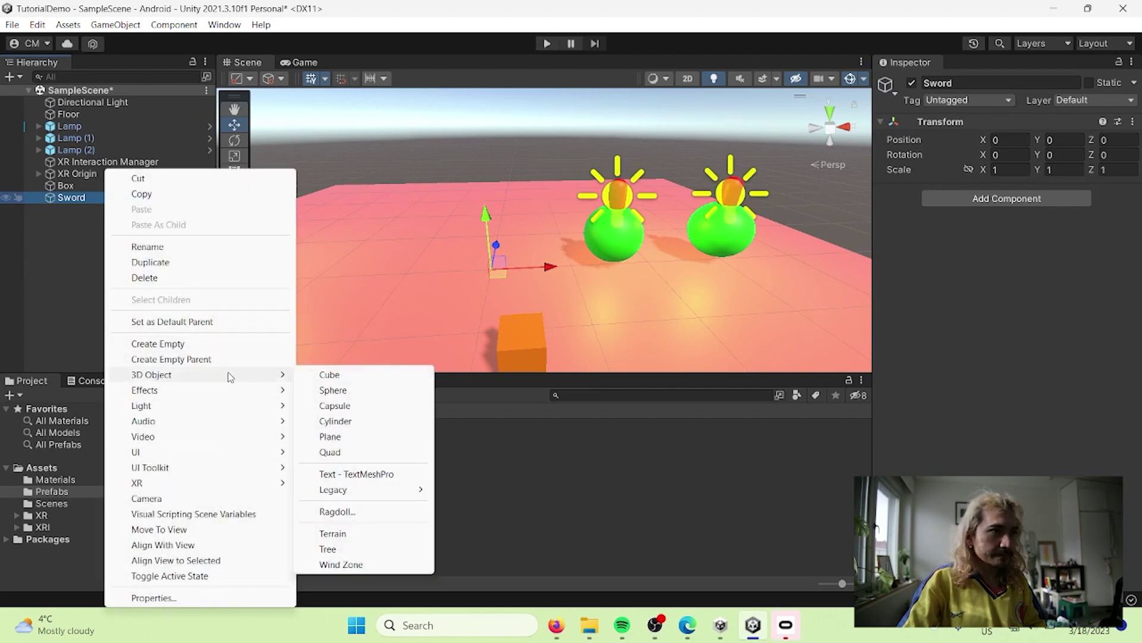
pyautogui.click(335, 421)
pyautogui.click(968, 170)
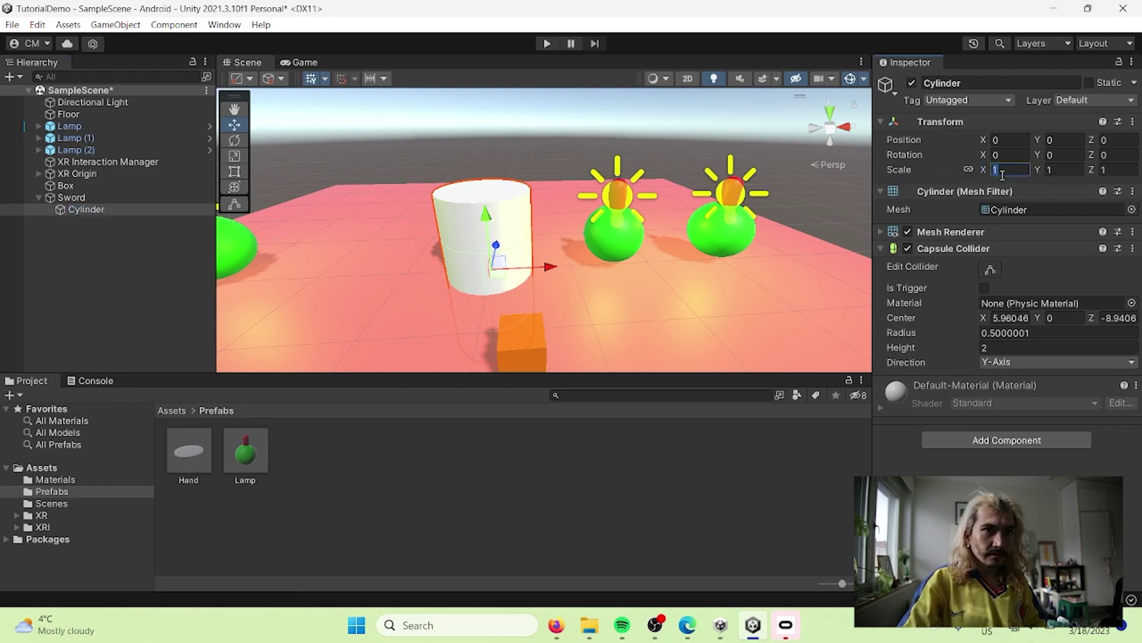
pyautogui.write('.3')
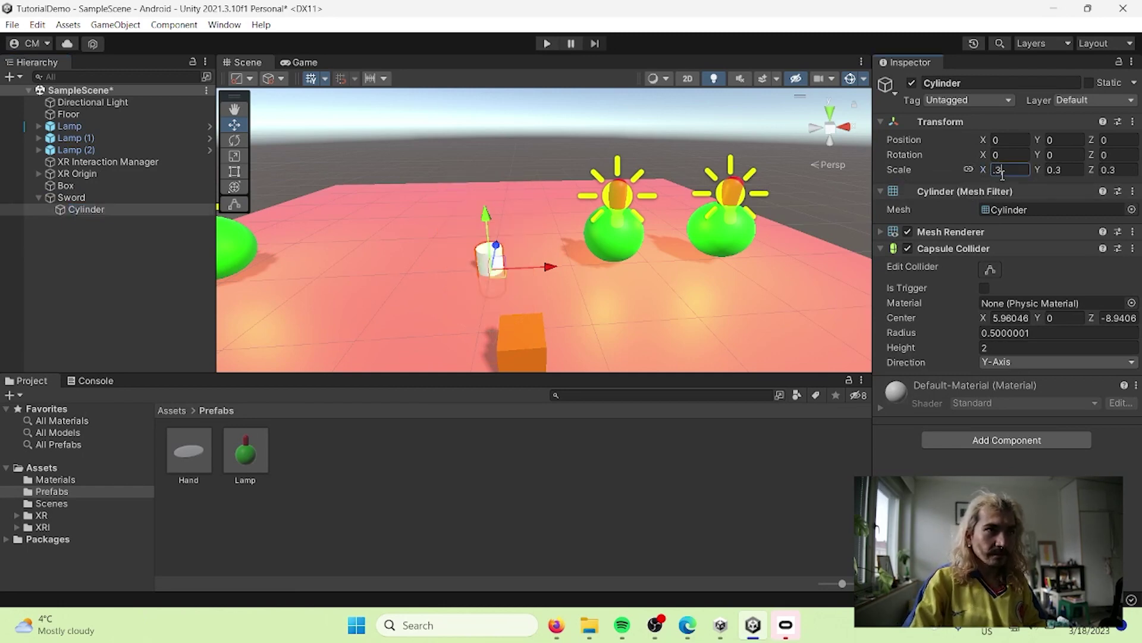
pyautogui.press('BackSpace')
pyautogui.press('BackSpace')
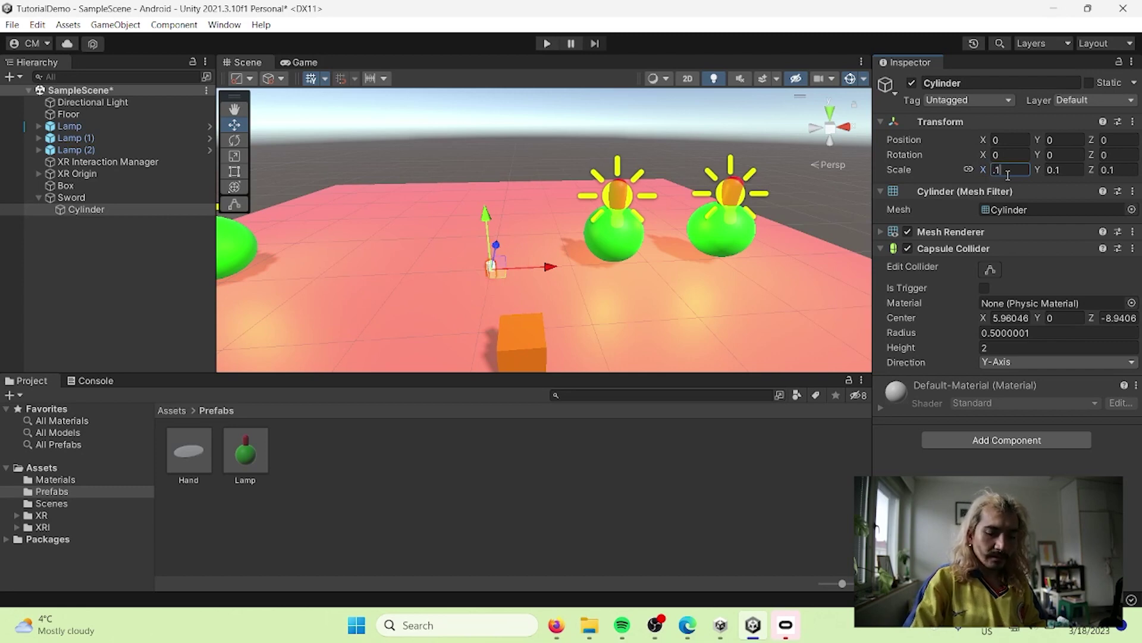
pyautogui.write('.1')
# Unlink the cylinder's scale proportions, set its Y scale to 0.4 and raise it to a Y position of about 0.69.
pyautogui.click(969, 169)
pyautogui.moveTo(489, 232); pyautogui.dragTo(482, 190)
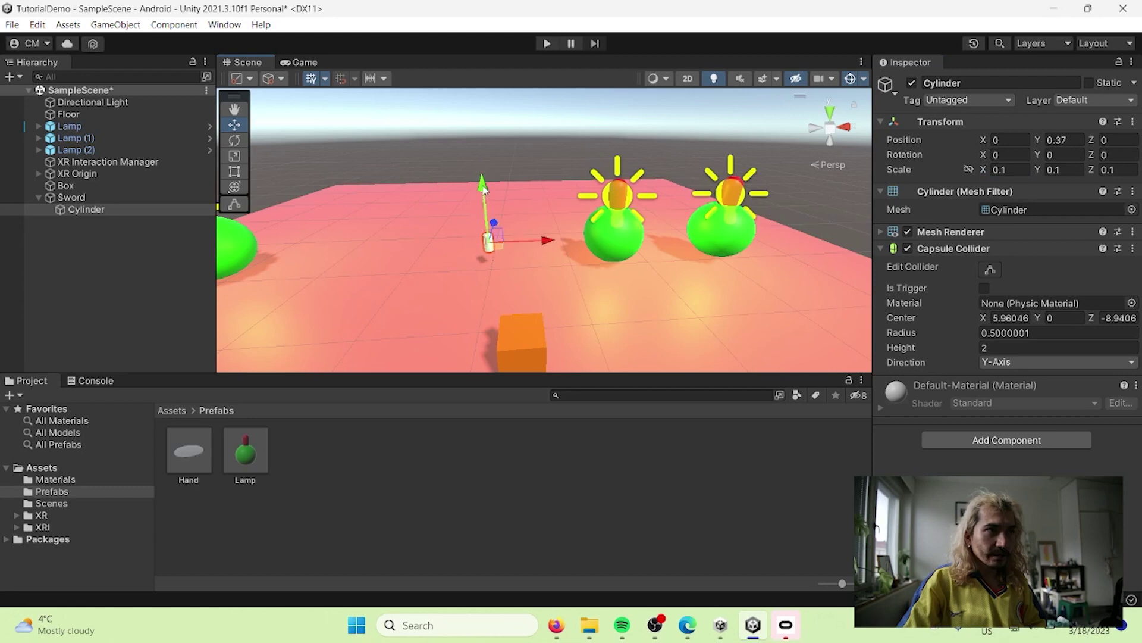
pyautogui.moveTo(1040, 169)
pyautogui.mouseDown()
pyautogui.moveTo(1065, 169)
pyautogui.moveTo(1050, 168)
pyautogui.mouseUp()
pyautogui.moveTo(483, 182); pyautogui.dragTo(483, 113)
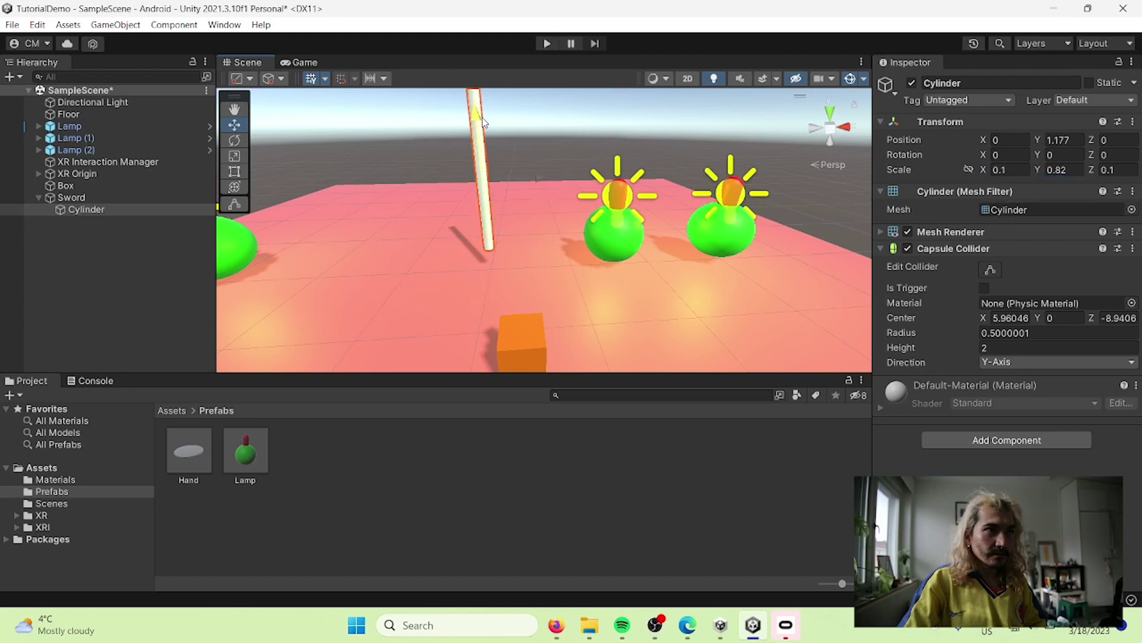
pyautogui.moveTo(1037, 168); pyautogui.dragTo(1002, 172)
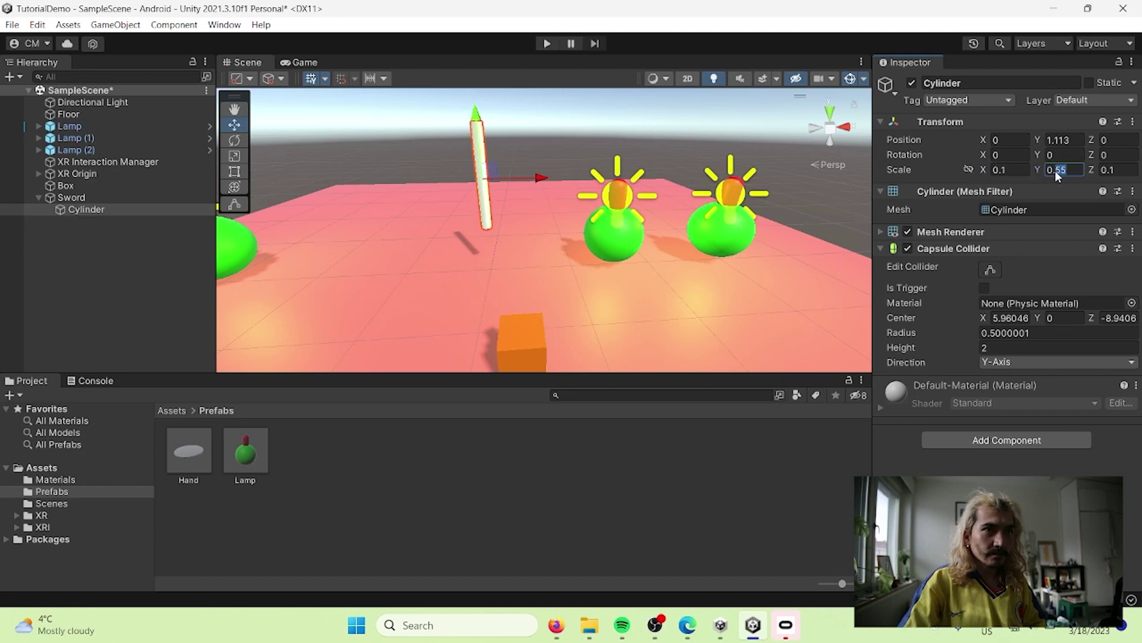
pyautogui.write('3')
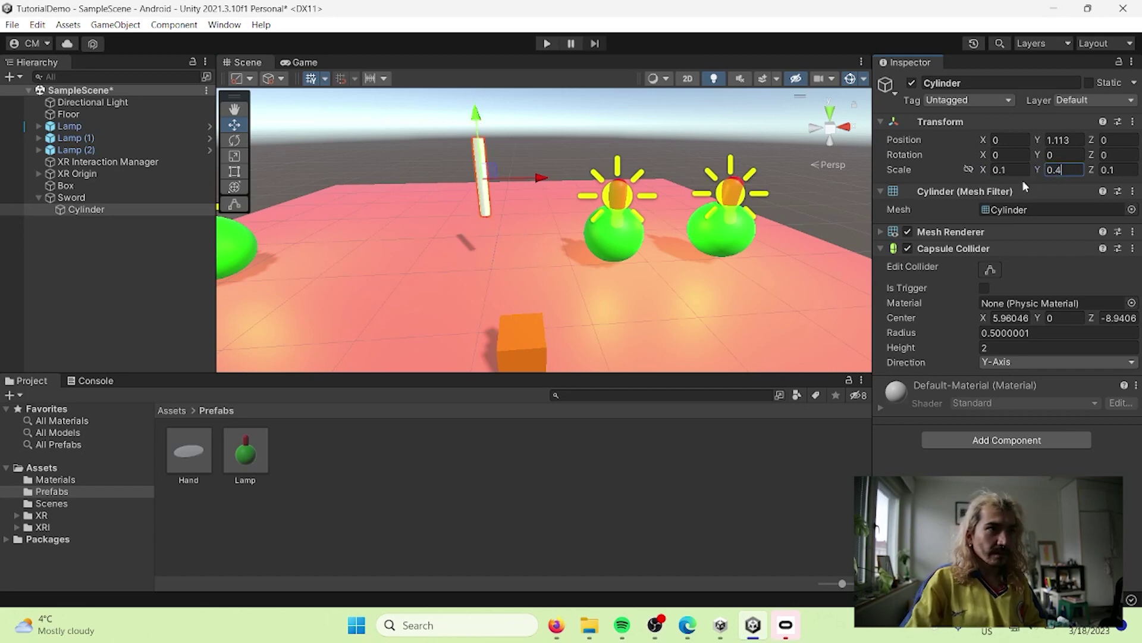
pyautogui.moveTo(476, 115); pyautogui.dragTo(479, 156)
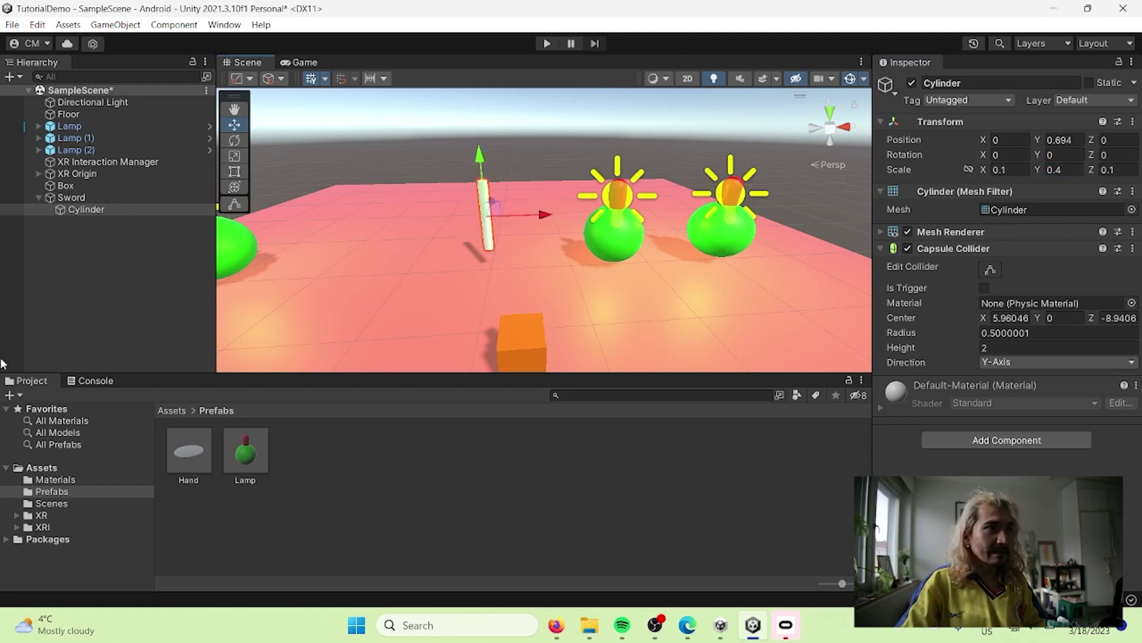
# Rename the Sword's child cylinder as Blade.
pyautogui.click(101, 210)
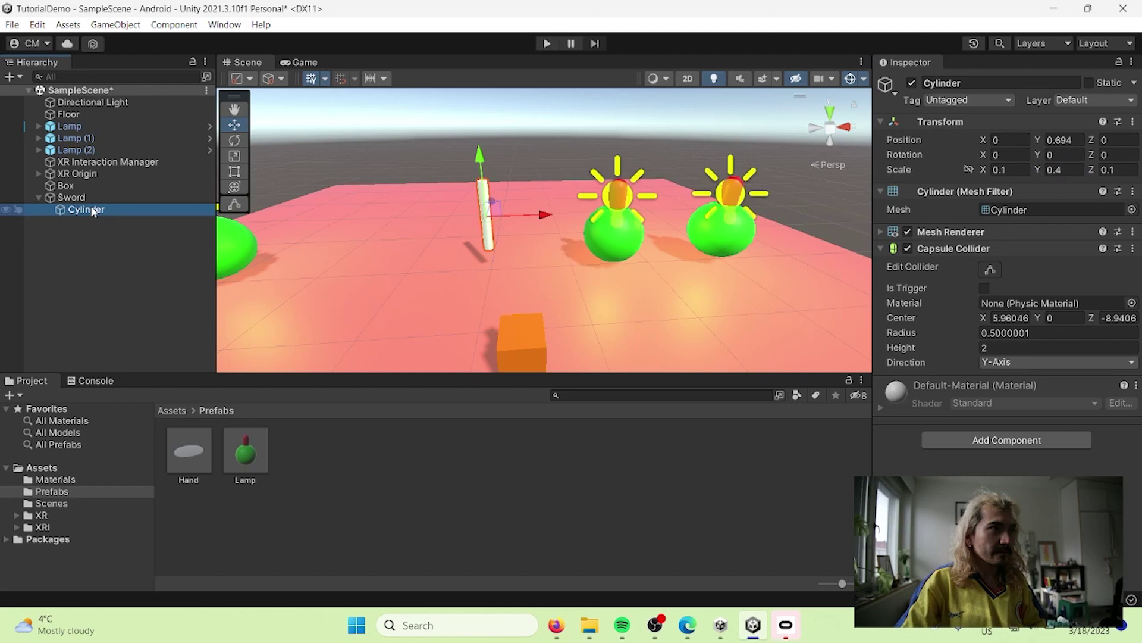
pyautogui.click(93, 211)
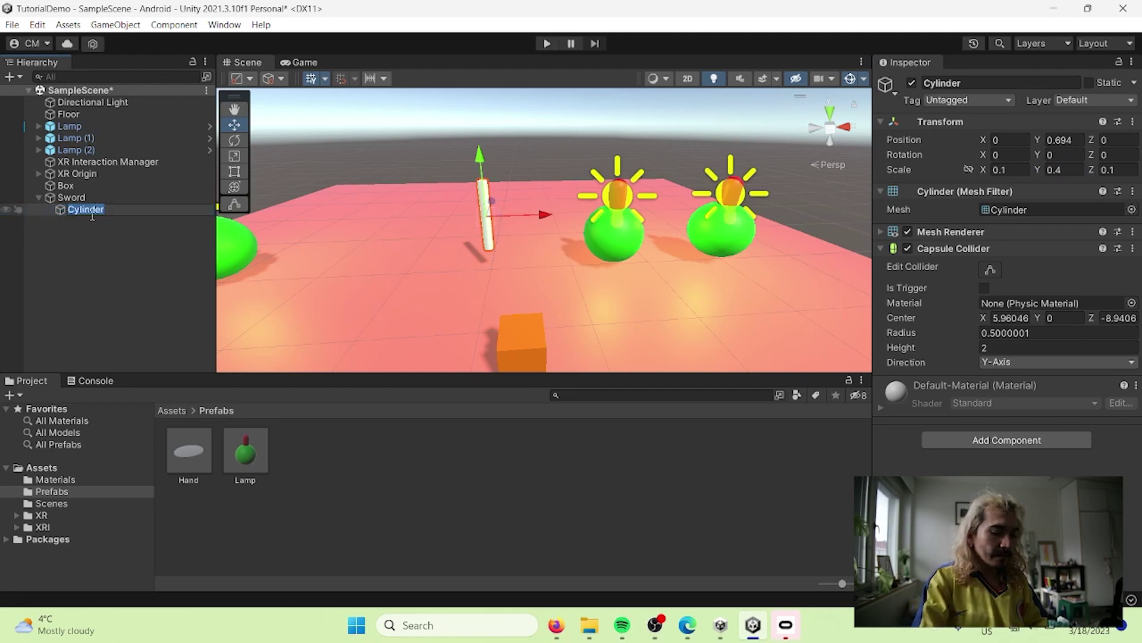
pyautogui.write('Blad')
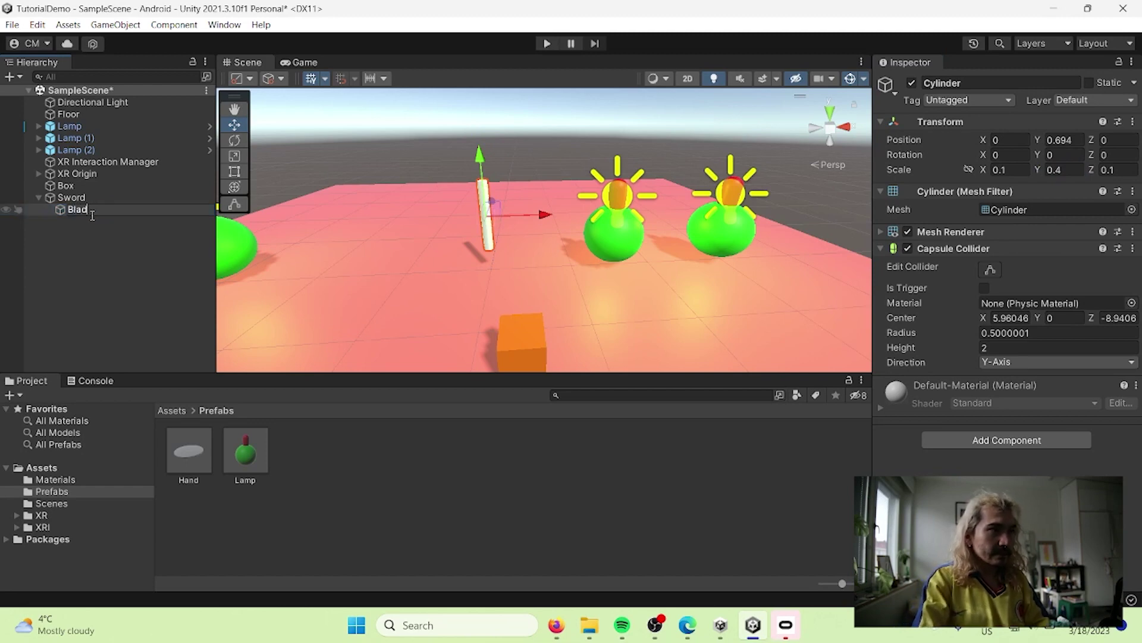
pyautogui.write('e')
pyautogui.press('Return')
# Add a cube as a child of Sword and scale it uniformly to 0.1.
pyautogui.click(96, 196)
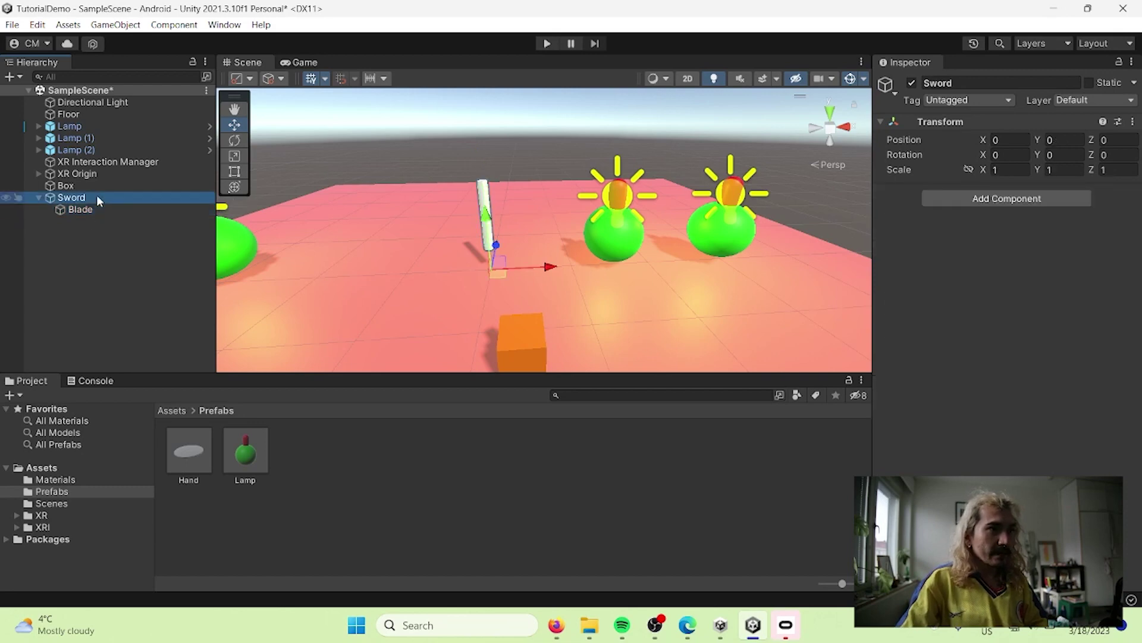
pyautogui.rightClick(99, 199)
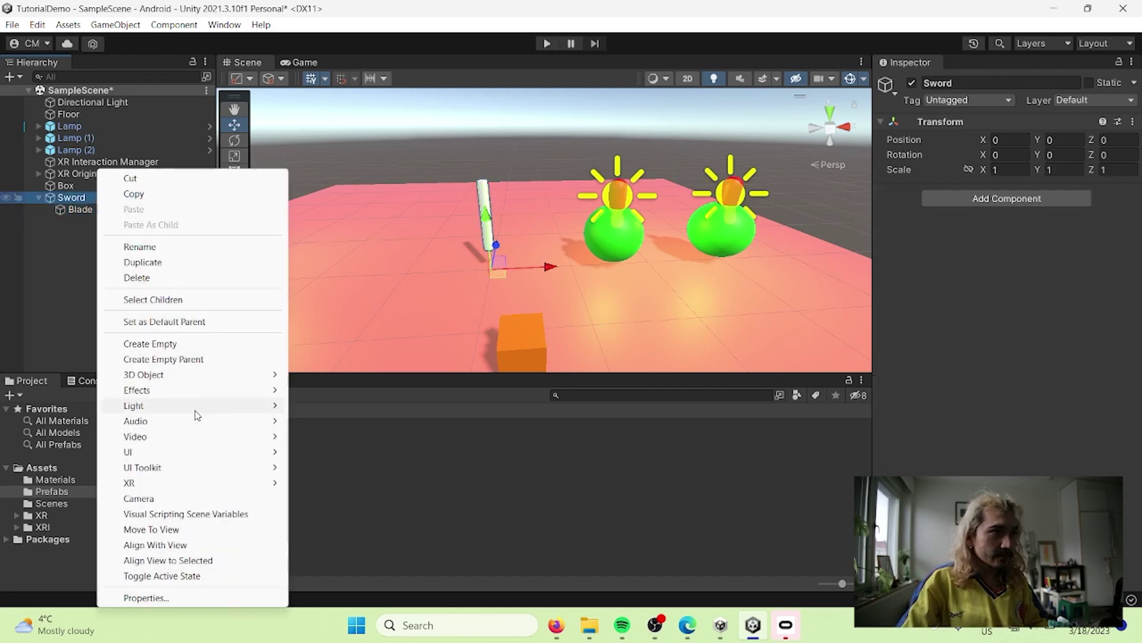
pyautogui.moveTo(203, 376)
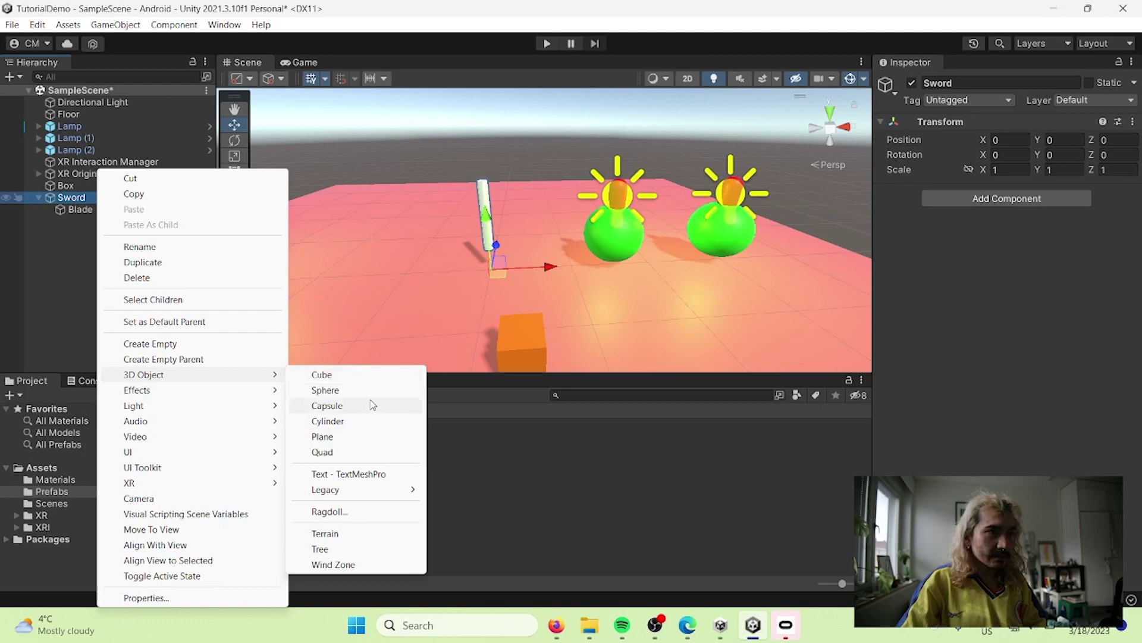
pyautogui.click(357, 376)
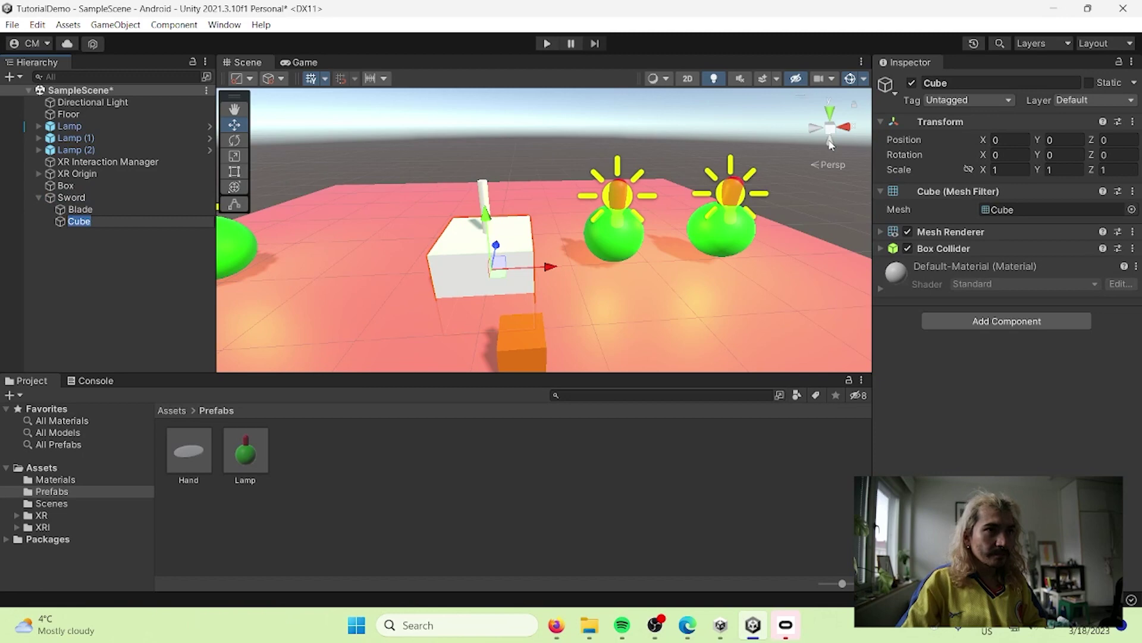
pyautogui.click(982, 172)
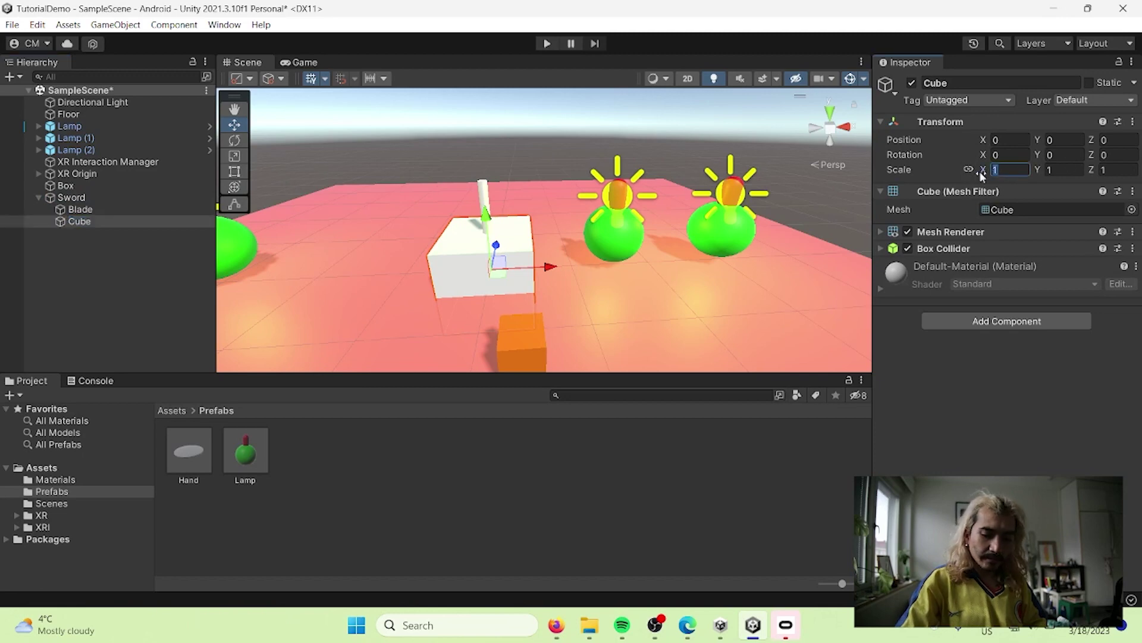
pyautogui.write('.1')
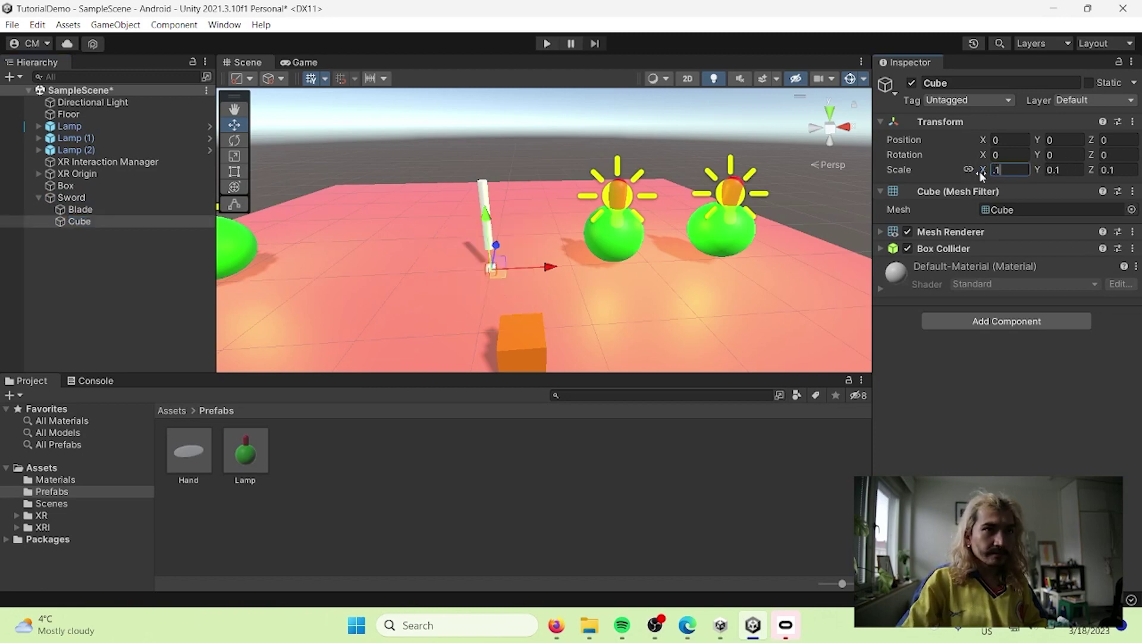
pyautogui.click(960, 191)
# Raise the cube to the lower end of the blade, at a Y position of about 0.3.
pyautogui.moveTo(486, 228)
pyautogui.mouseDown()
pyautogui.moveTo(486, 213)
pyautogui.moveTo(486, 231)
pyautogui.mouseUp()
pyautogui.scroll(5, 482, 227)
pyautogui.moveTo(408, 272); pyautogui.dragTo(675, 237, button='middle')
pyautogui.moveTo(675, 238); pyautogui.dragTo(852, 148, button='right')
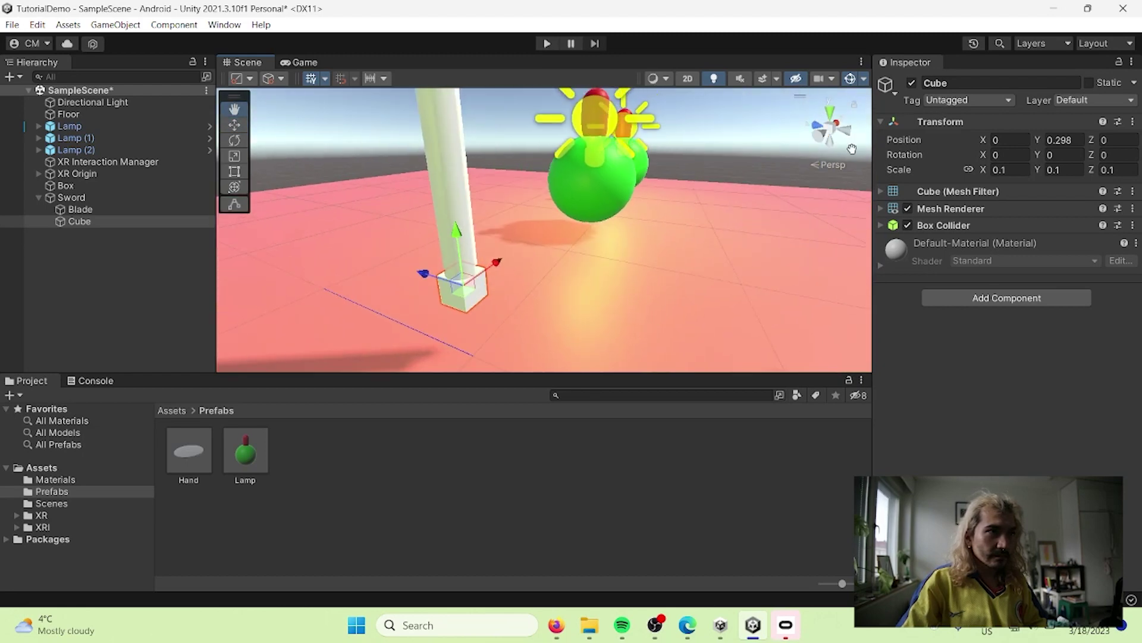
pyautogui.moveTo(506, 302); pyautogui.dragTo(535, 208, button='middle')
pyautogui.moveTo(492, 206); pyautogui.dragTo(492, 203)
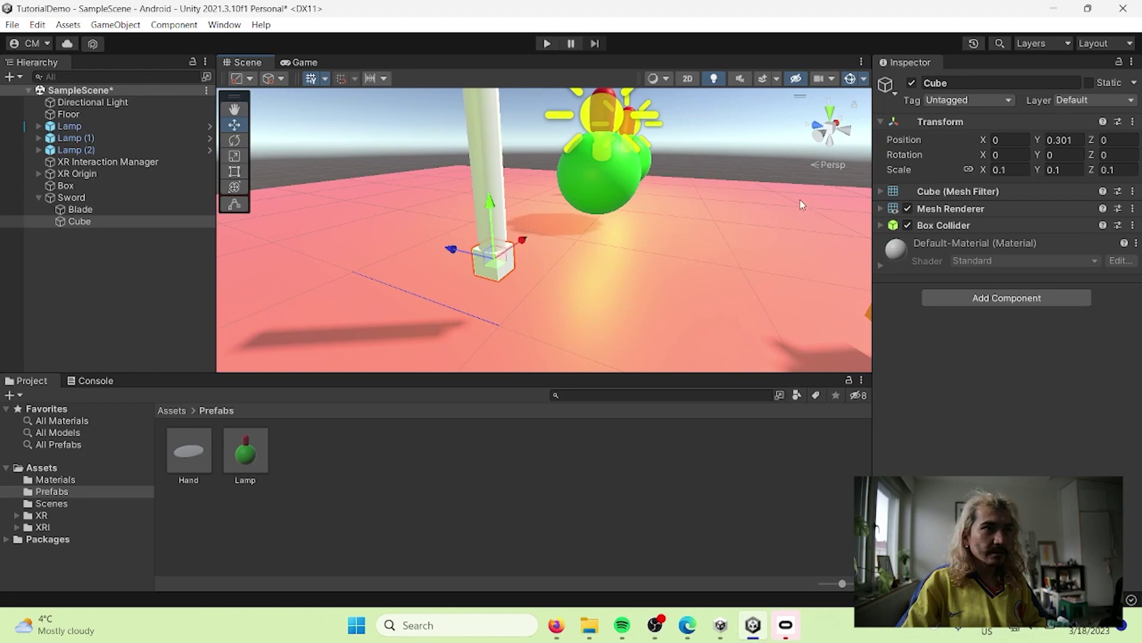
# Unlink the cube's scale proportions, widen it to an X scale of 0.39 and raise it to a Y position of about 0.33.
pyautogui.click(969, 169)
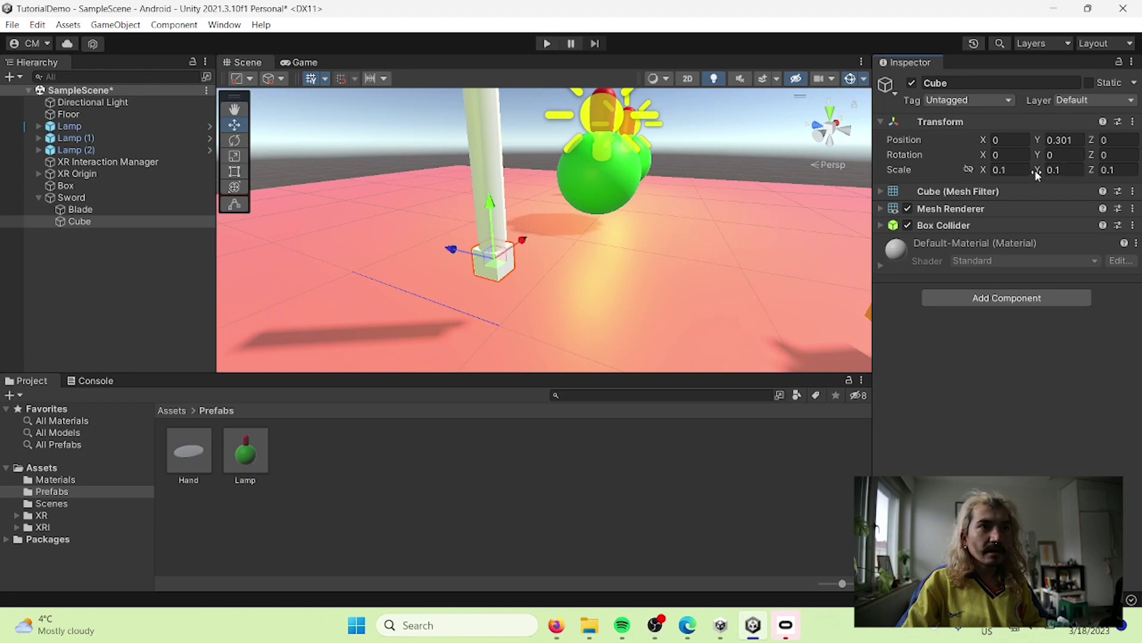
pyautogui.click(987, 168)
pyautogui.write('0.51')
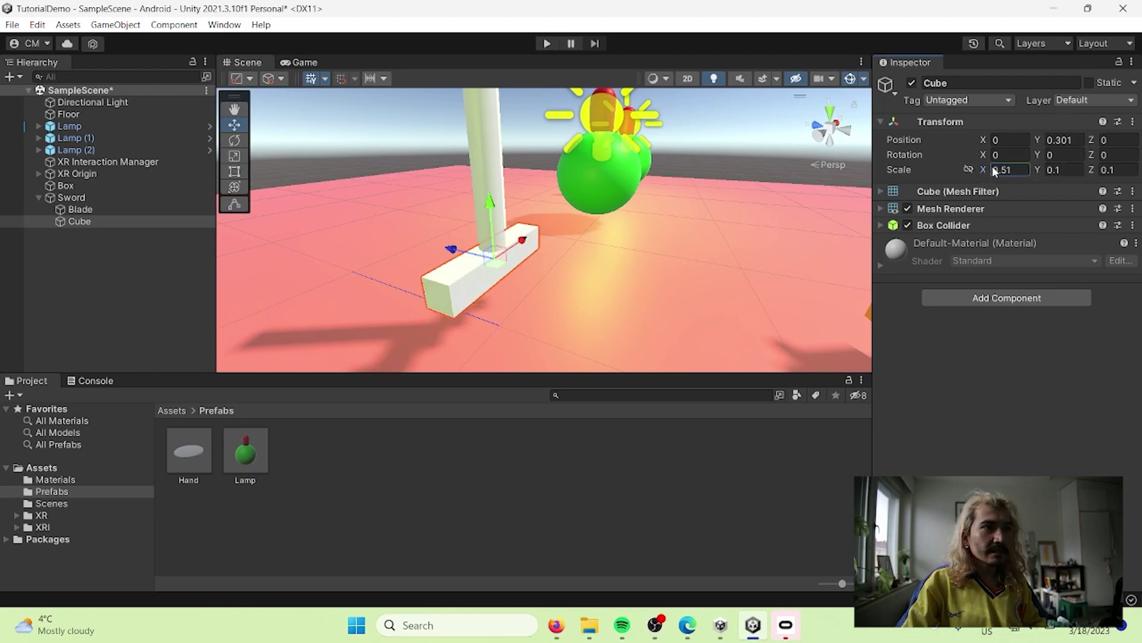
pyautogui.press('BackSpace')
pyautogui.press('BackSpace')
pyautogui.write('39')
pyautogui.moveTo(492, 200)
pyautogui.mouseDown()
pyautogui.moveTo(493, 229)
pyautogui.moveTo(507, 194)
pyautogui.mouseUp()
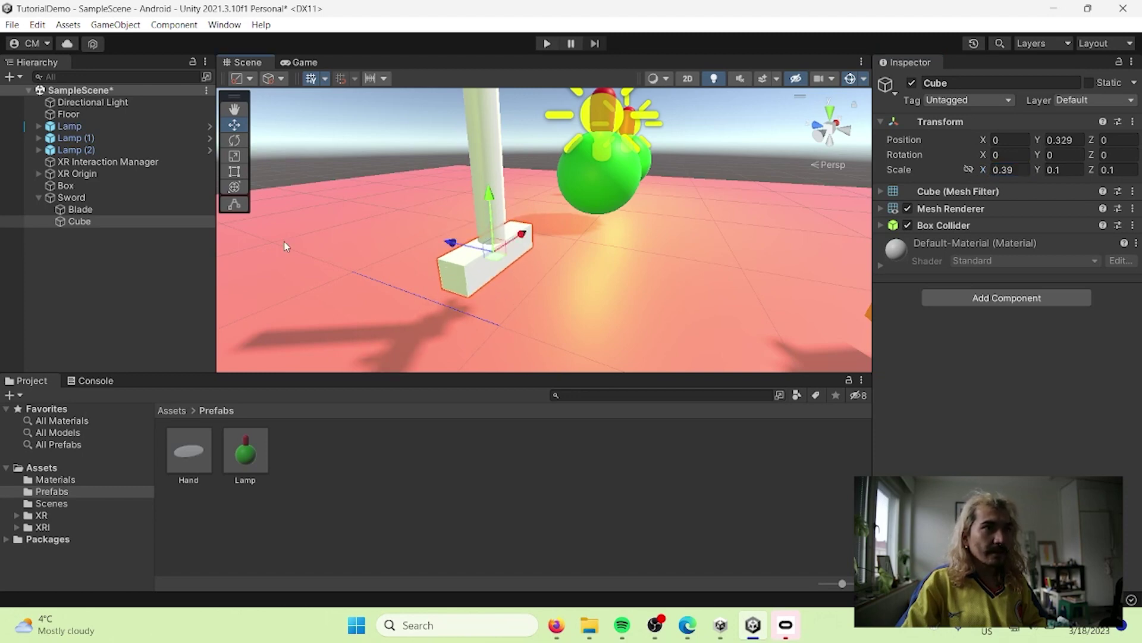
# Rename the Sword's child cube as Ornament.
pyautogui.click(79, 222)
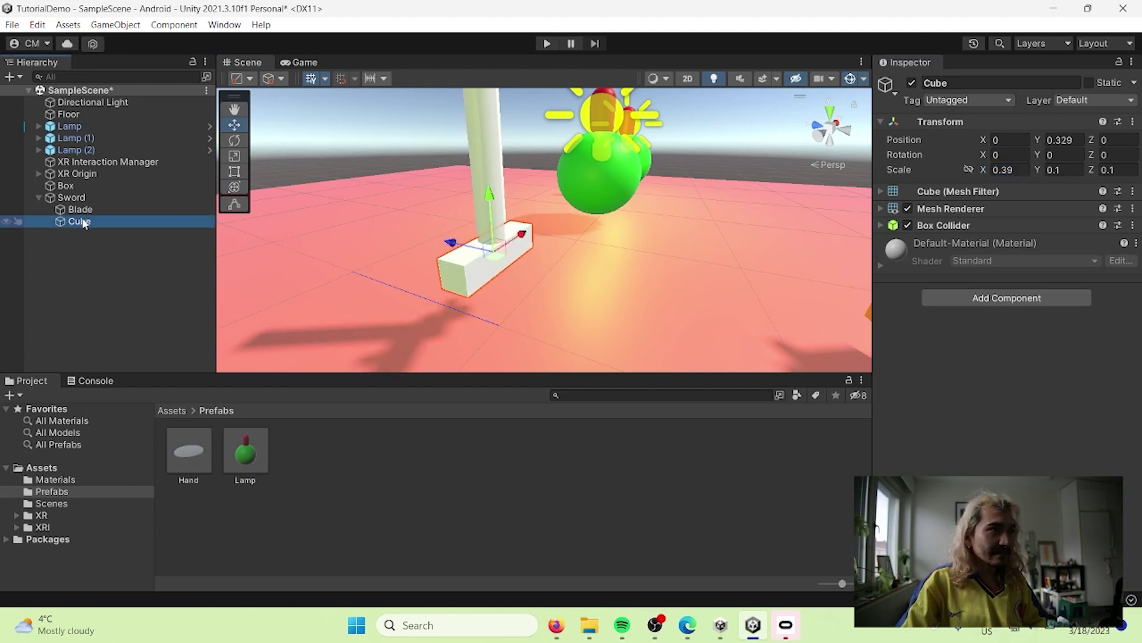
pyautogui.click(83, 223)
pyautogui.write('Ornament')
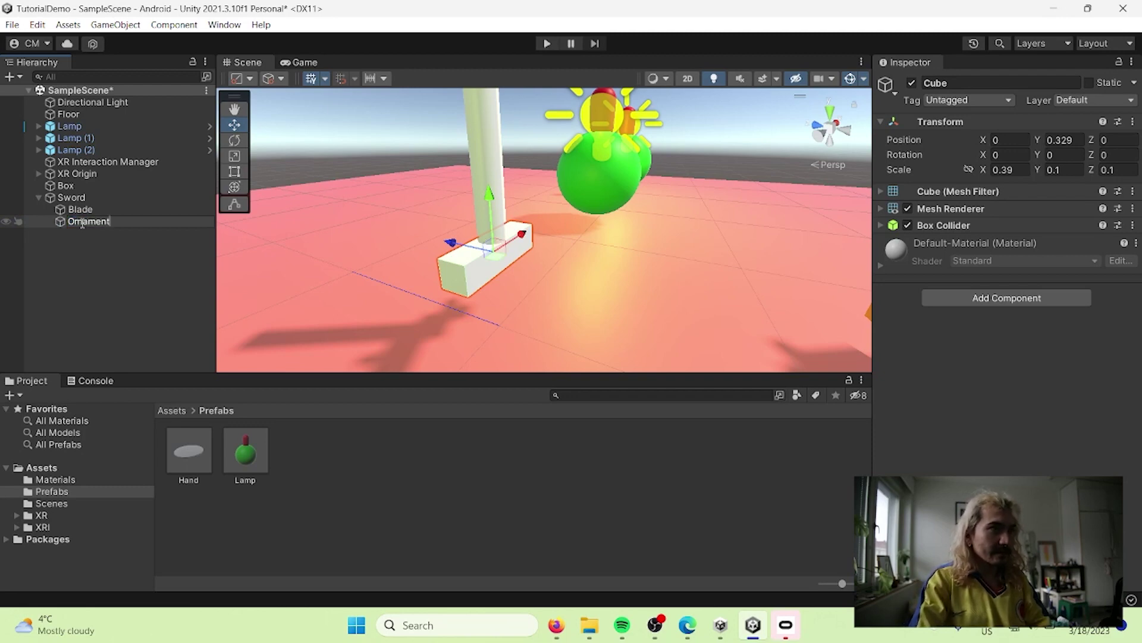
pyautogui.press('Return')
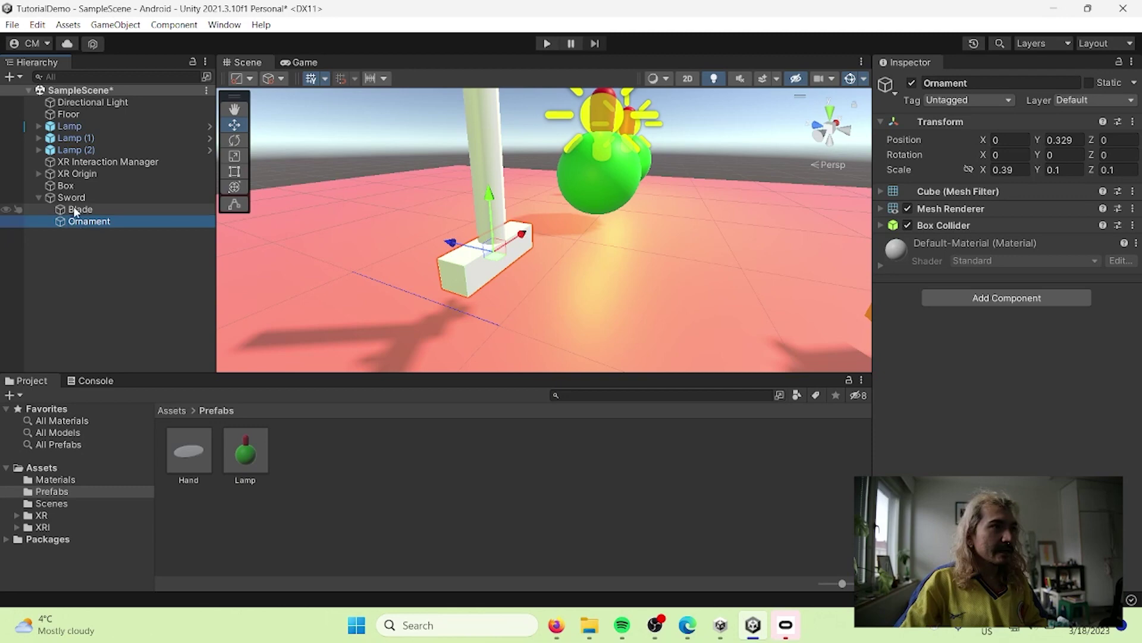
# Add another cube under Sword at a uniform scale of 0.1 and raise it to a Y position of 0.25.
pyautogui.rightClick(77, 201)
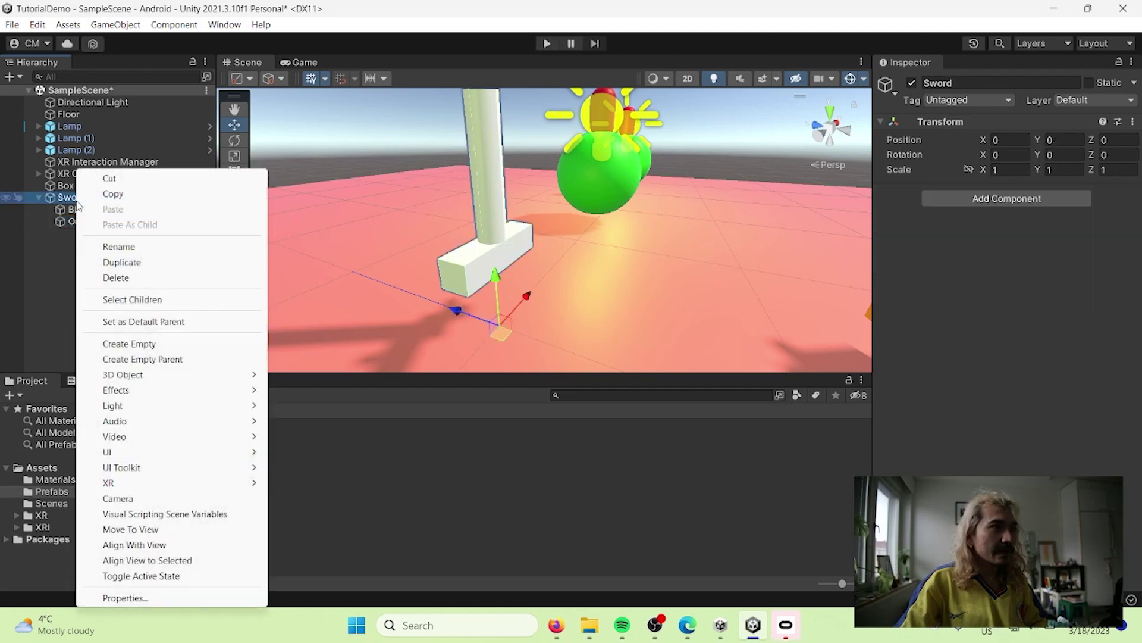
pyautogui.moveTo(238, 380)
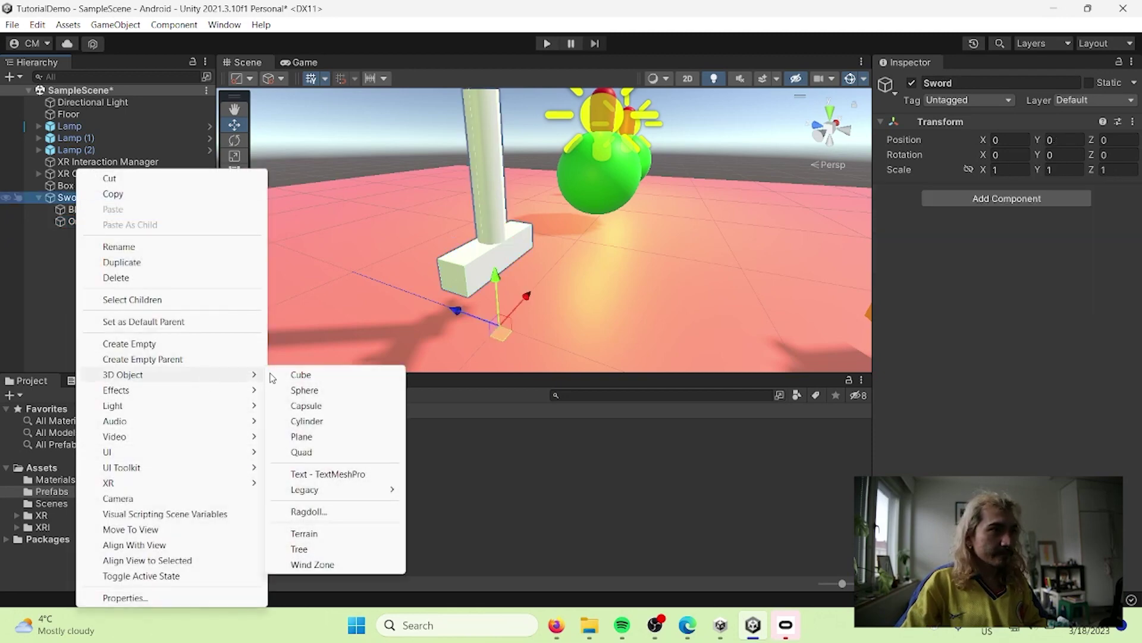
pyautogui.click(330, 376)
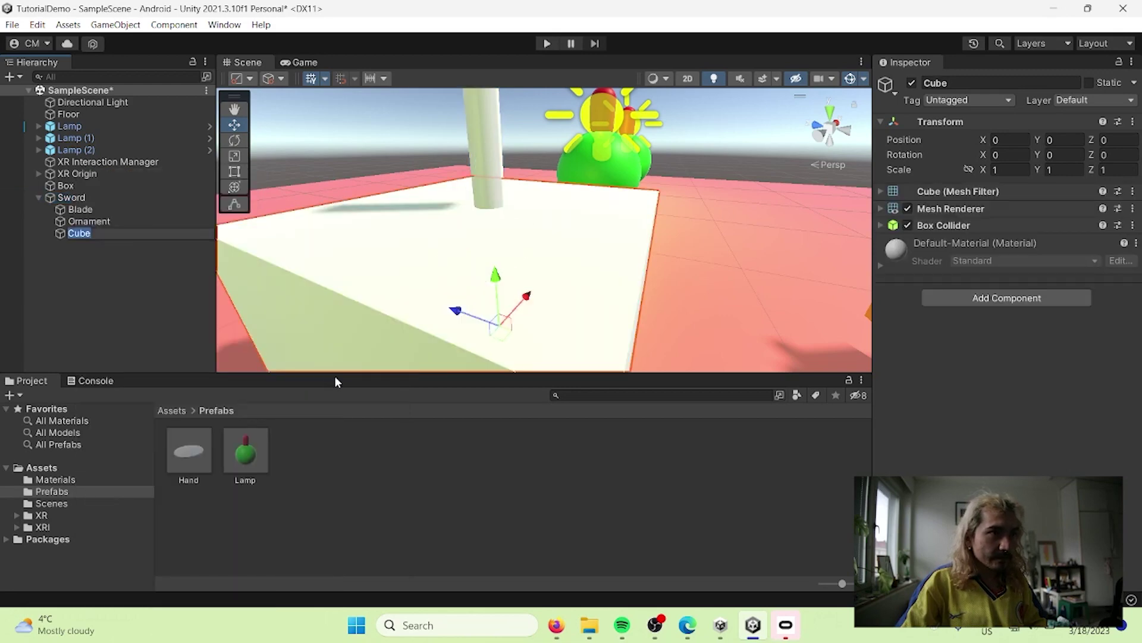
pyautogui.click(1006, 169)
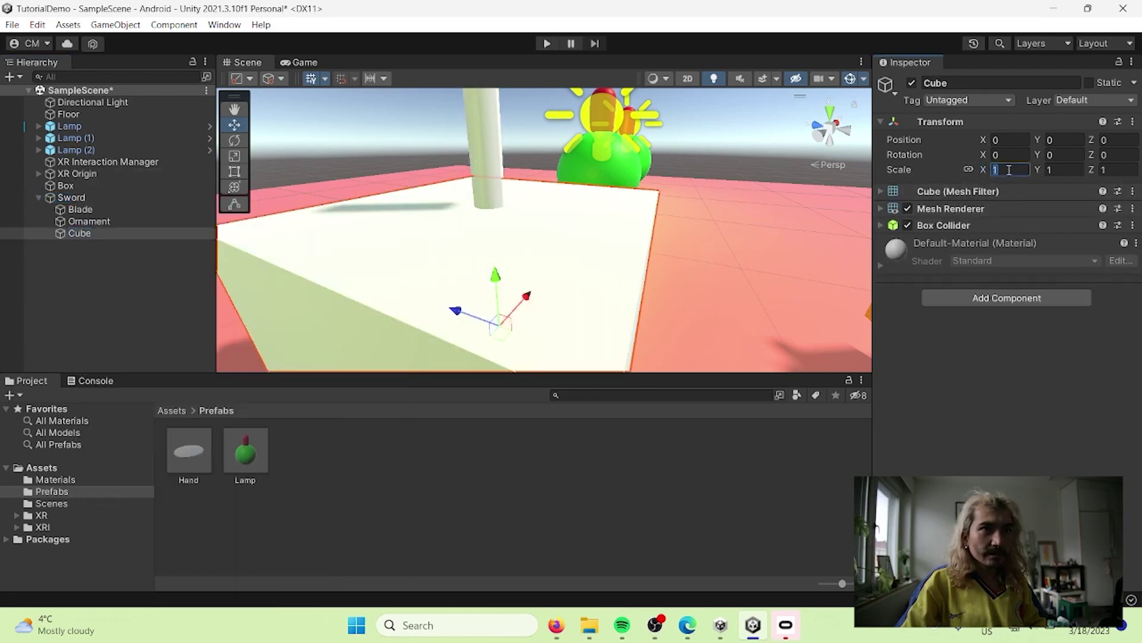
pyautogui.write('.1')
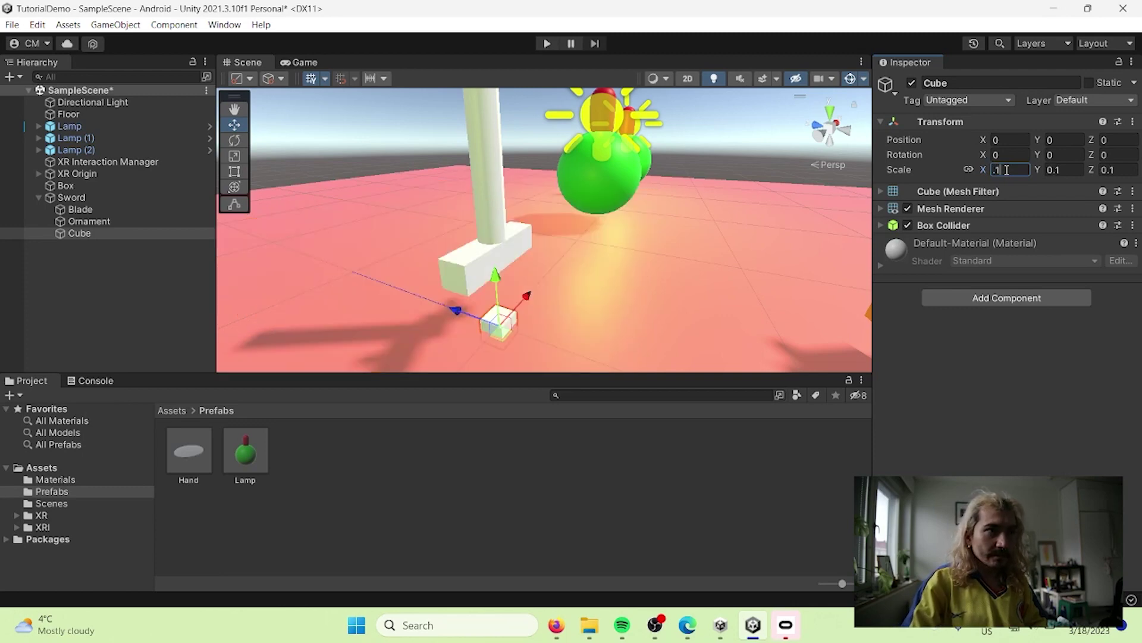
pyautogui.moveTo(505, 275); pyautogui.dragTo(508, 229)
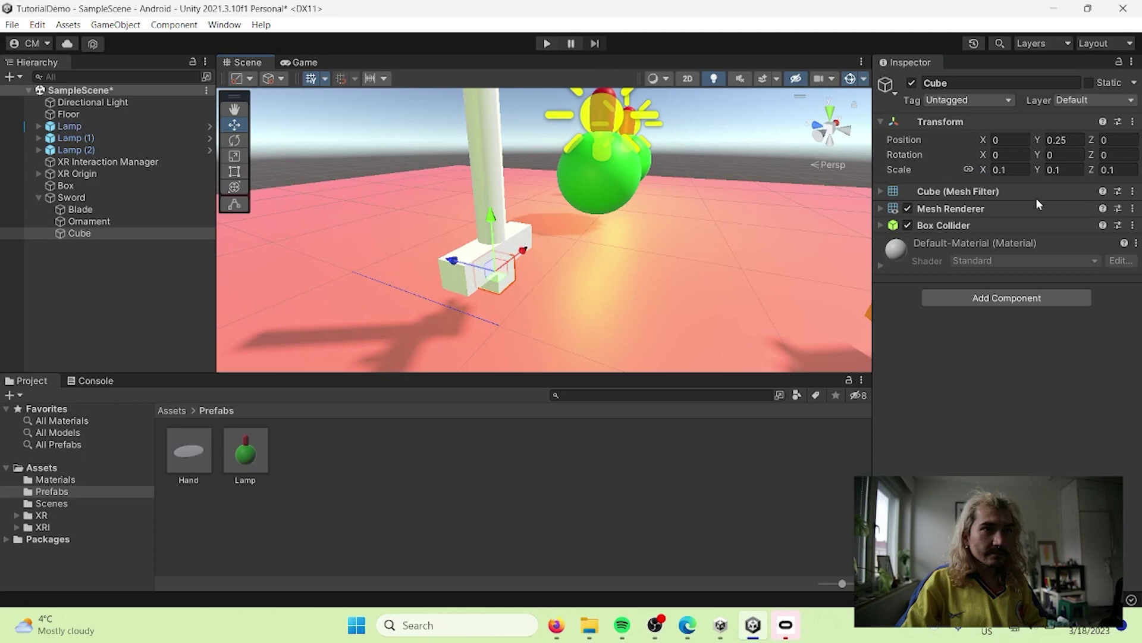
pyautogui.moveTo(1041, 170); pyautogui.dragTo(1042, 169)
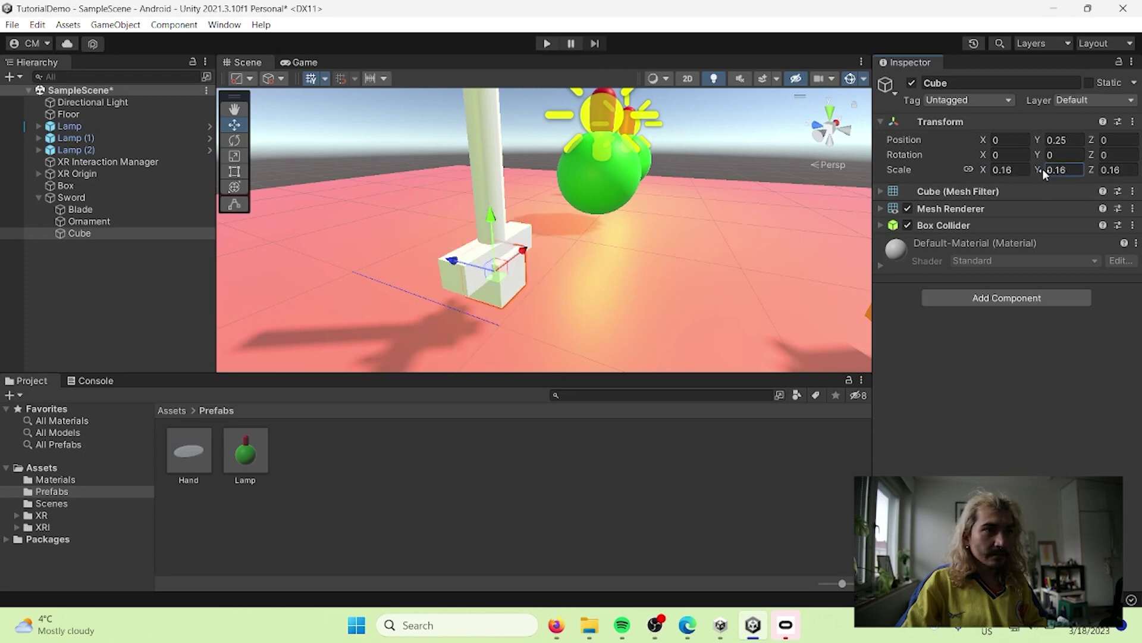
pyautogui.hotkey('ctrl', 'z')
pyautogui.hotkey('ctrl', 'z')
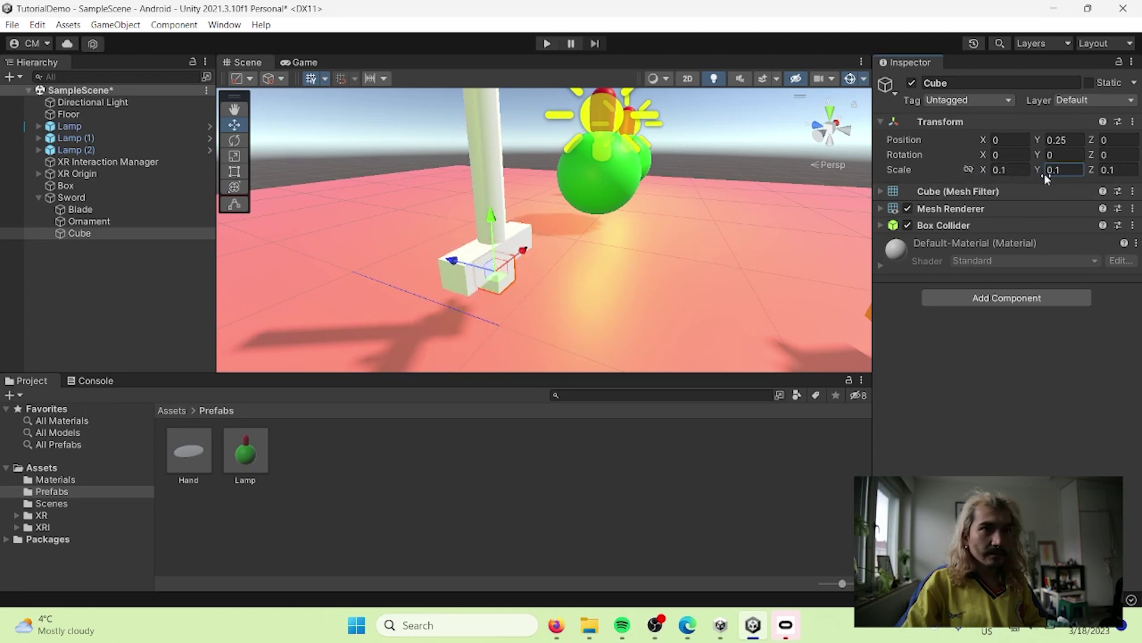
# With scale proportions unlinked, stretch the new cube to a Y scale of 0.31 and lower it to a Y position of 0.18.
pyautogui.moveTo(1044, 175); pyautogui.dragTo(1047, 173)
pyautogui.moveTo(493, 224); pyautogui.dragTo(493, 239)
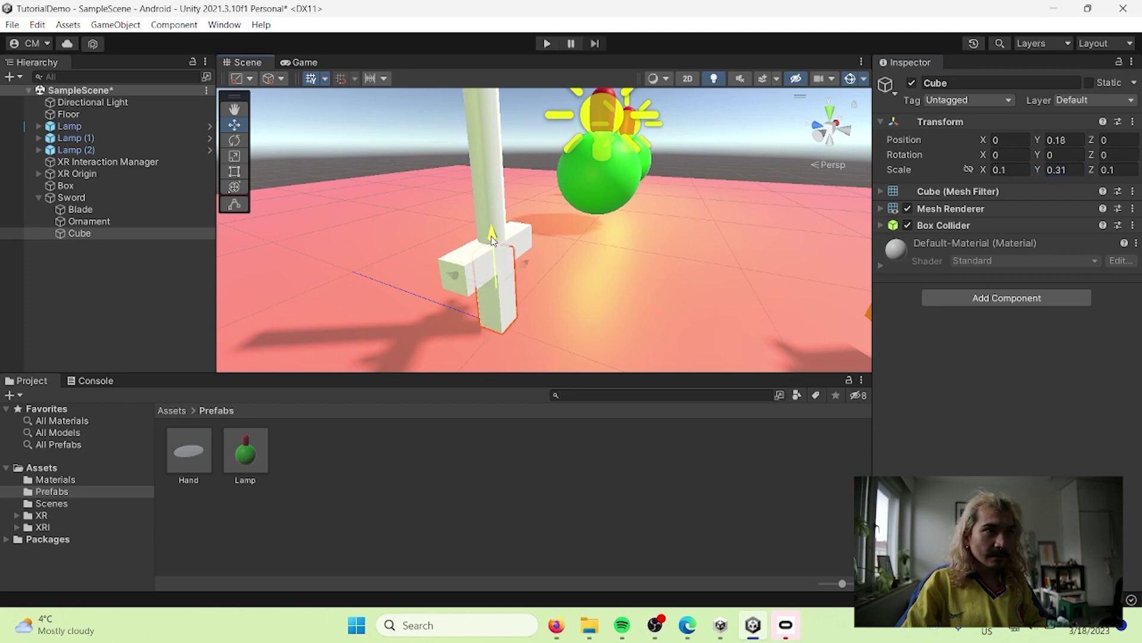
pyautogui.moveTo(494, 239); pyautogui.dragTo(591, 83, button='middle')
pyautogui.keyDown('alt'); pyautogui.moveTo(591, 83); pyautogui.dragTo(624, 224); pyautogui.keyUp('alt')
pyautogui.scroll(2, 618, 225)
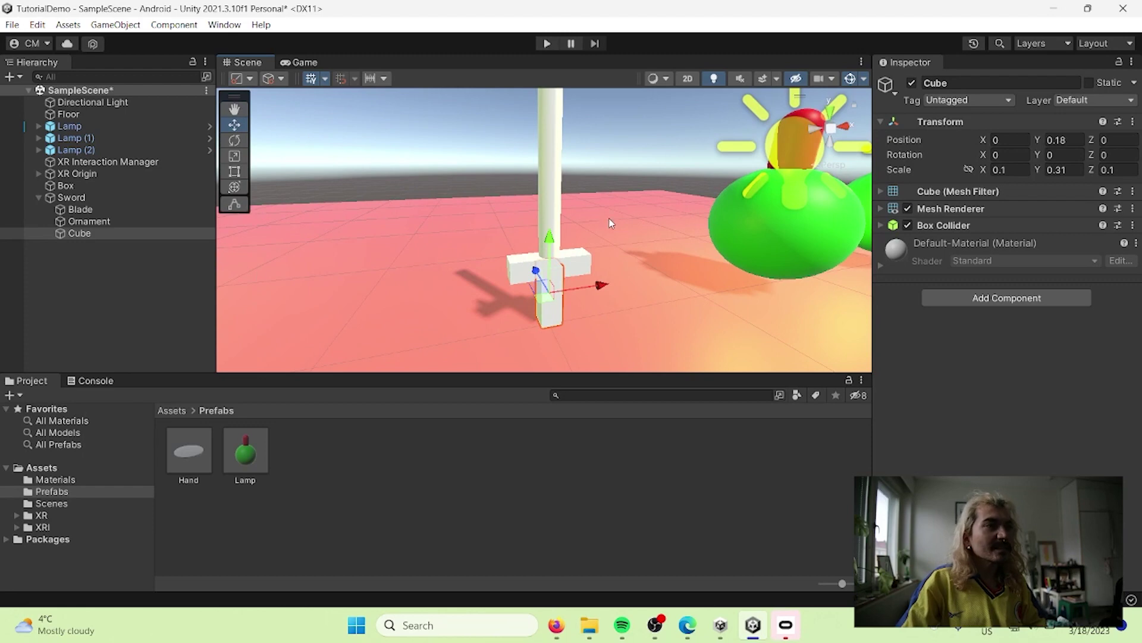
# Rename the stretched cube under Sword as Handle.
pyautogui.click(91, 233)
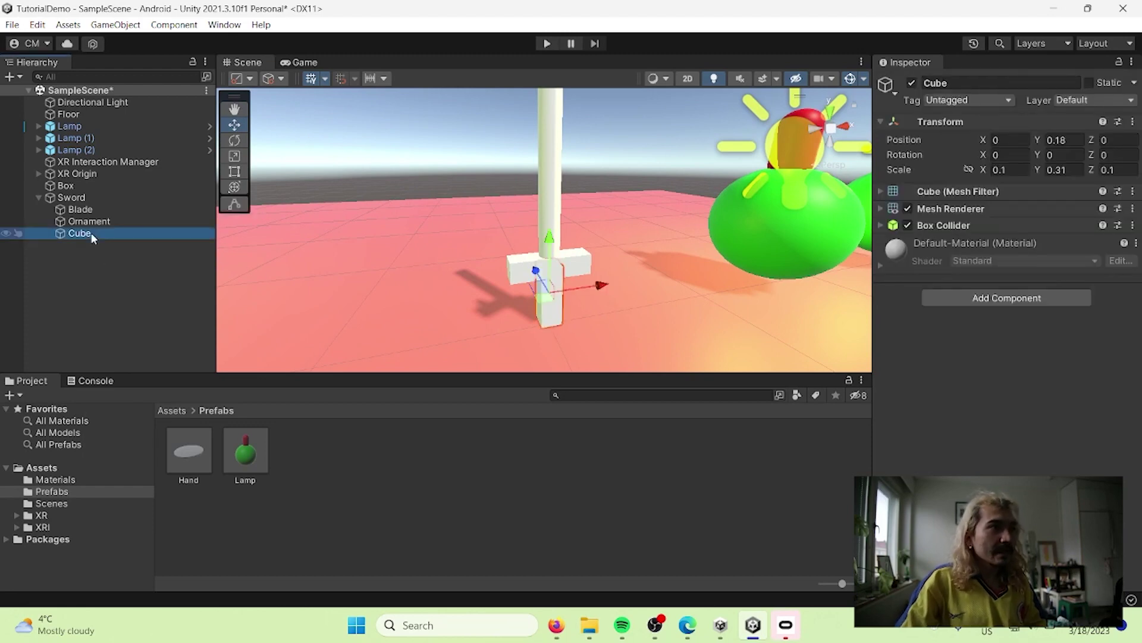
pyautogui.click(89, 233)
pyautogui.write('BHandle')
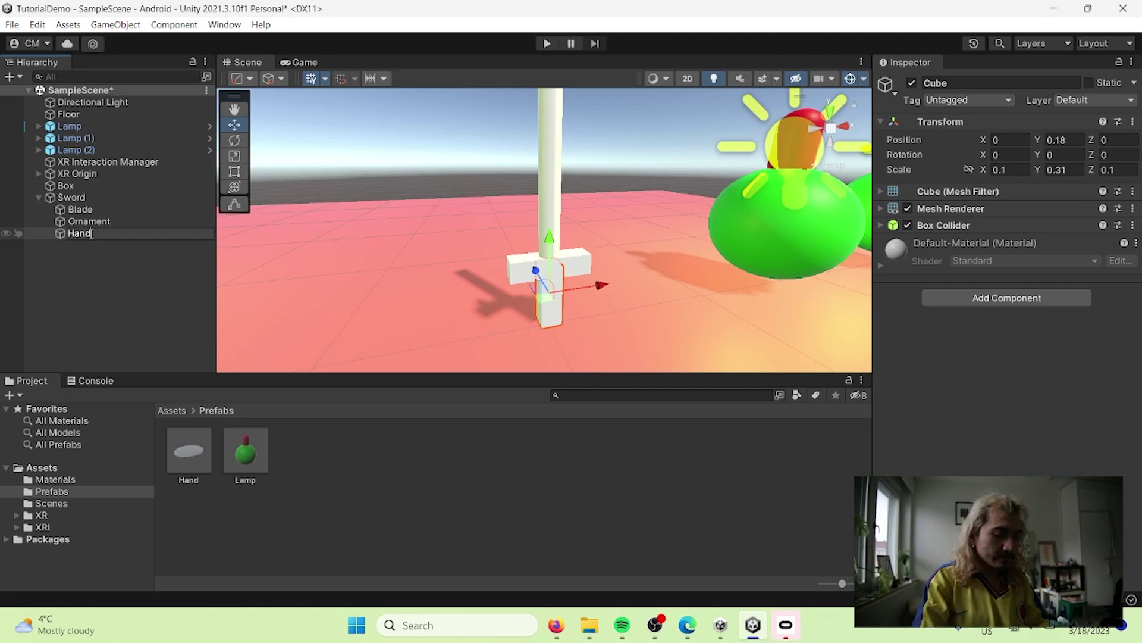
pyautogui.press('Return')
pyautogui.scroll(-3, 238, 321)
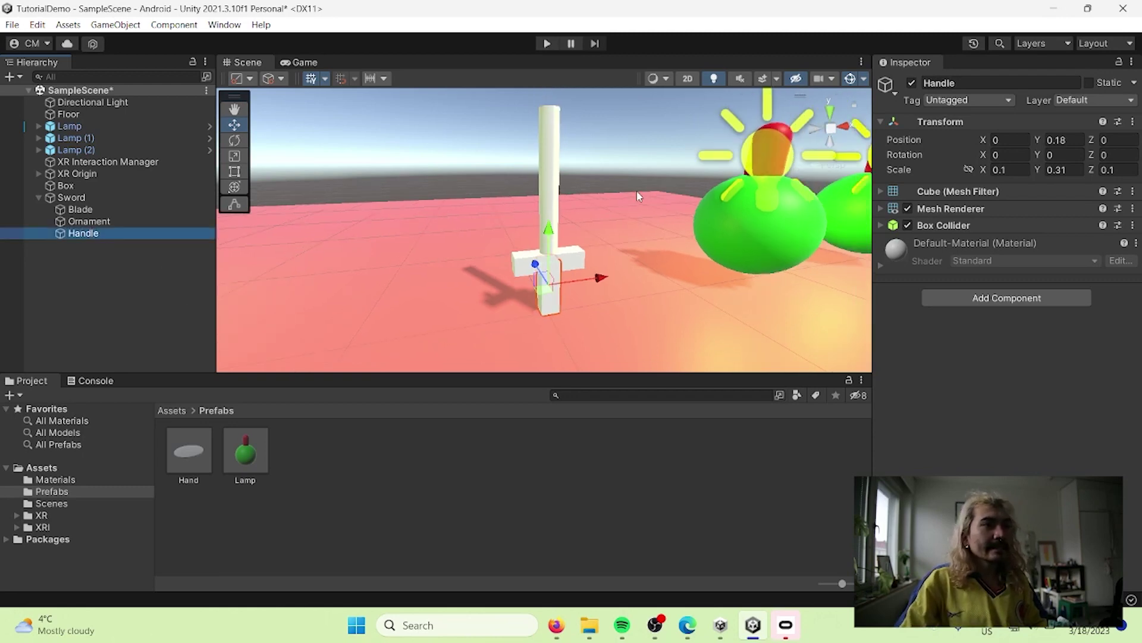
# Create a new material named blade in the Materials folder.
pyautogui.click(357, 579)
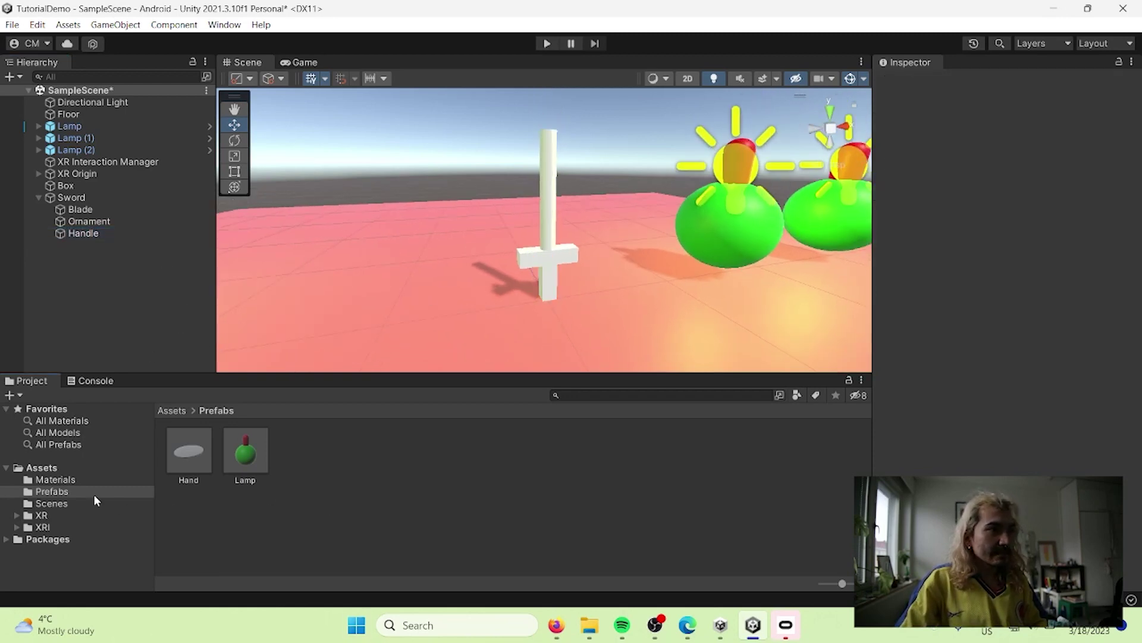
pyautogui.click(73, 481)
pyautogui.rightClick(580, 466)
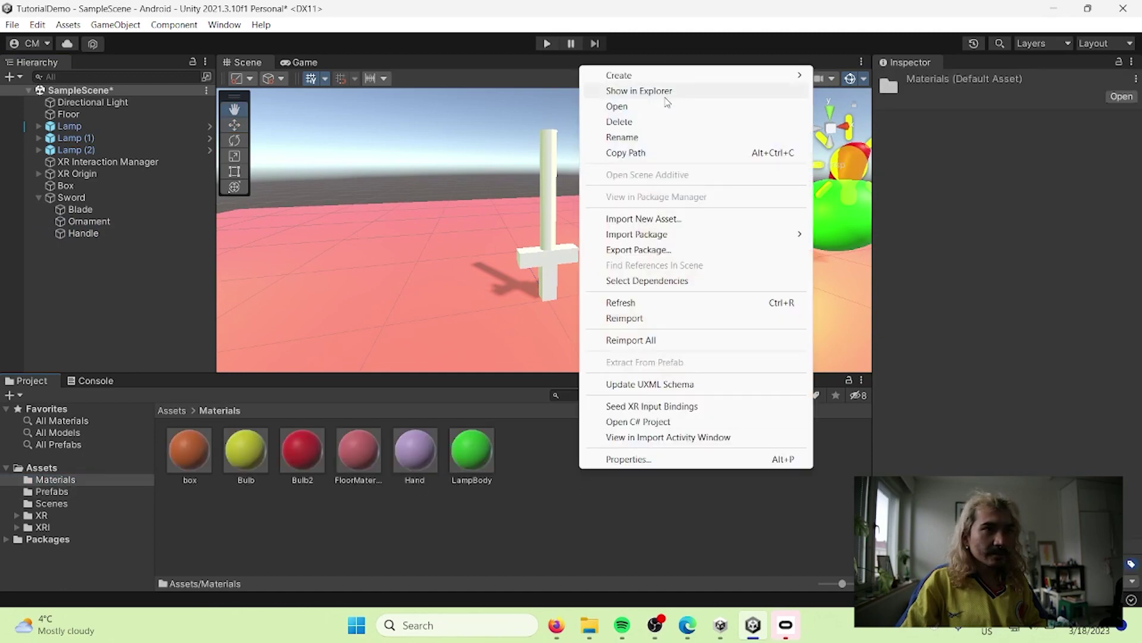
pyautogui.moveTo(666, 77)
pyautogui.click(890, 375)
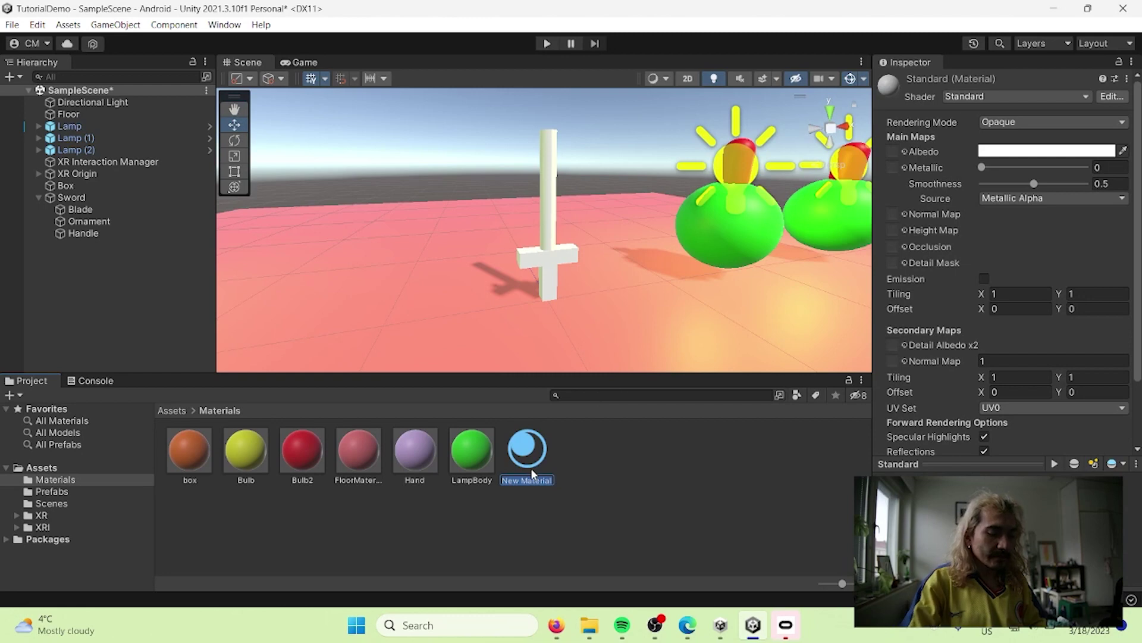
pyautogui.write('blade')
pyautogui.press('Return')
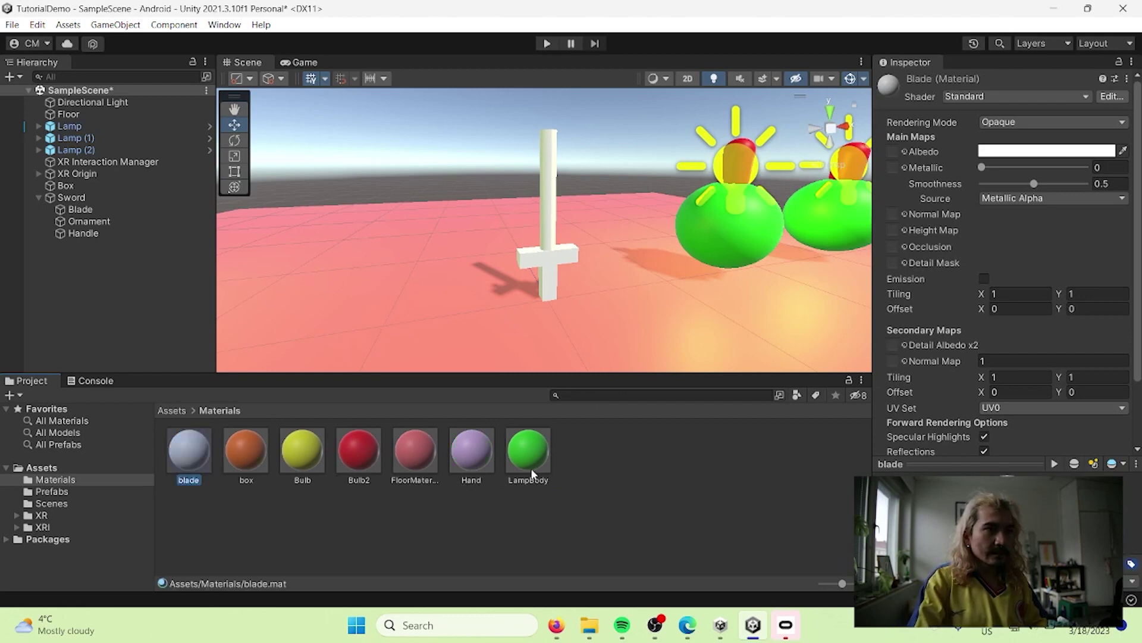
# Set the blade material's albedo color to dark grey and apply the material to the sword's blade.
pyautogui.click(1052, 150)
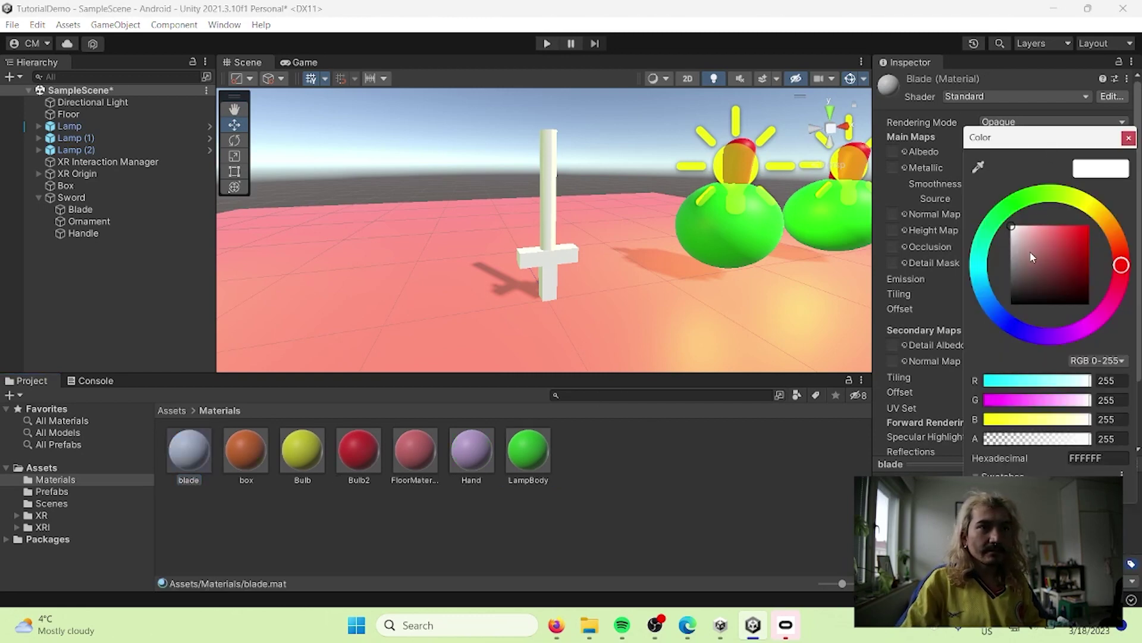
pyautogui.moveTo(1032, 257); pyautogui.dragTo(1029, 286)
pyautogui.press('Escape')
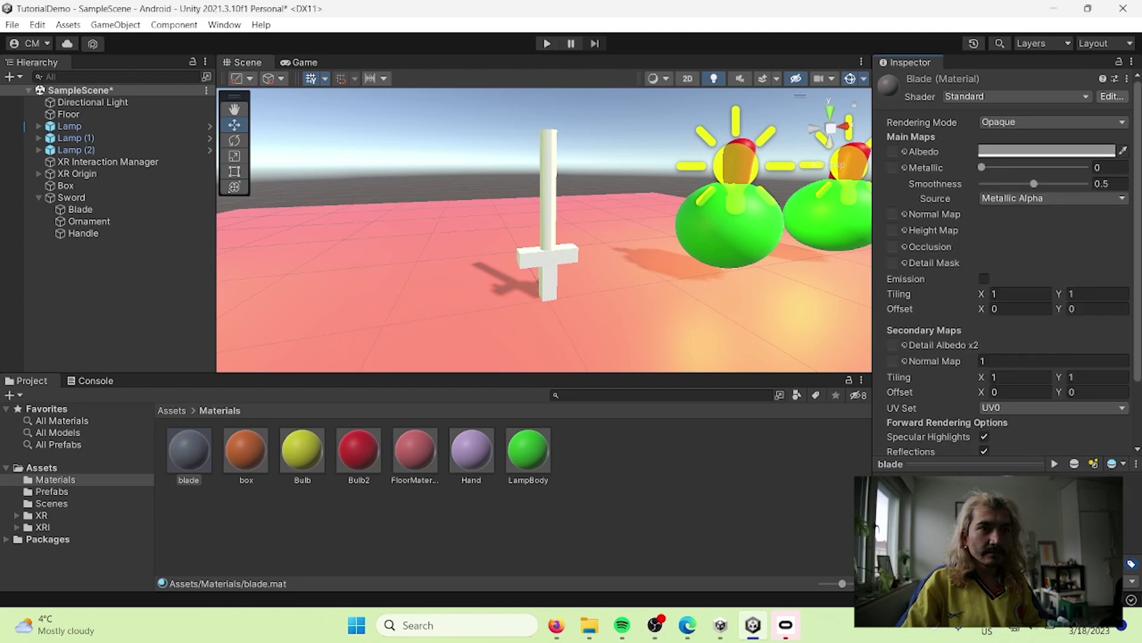
pyautogui.moveTo(175, 438); pyautogui.dragTo(549, 217)
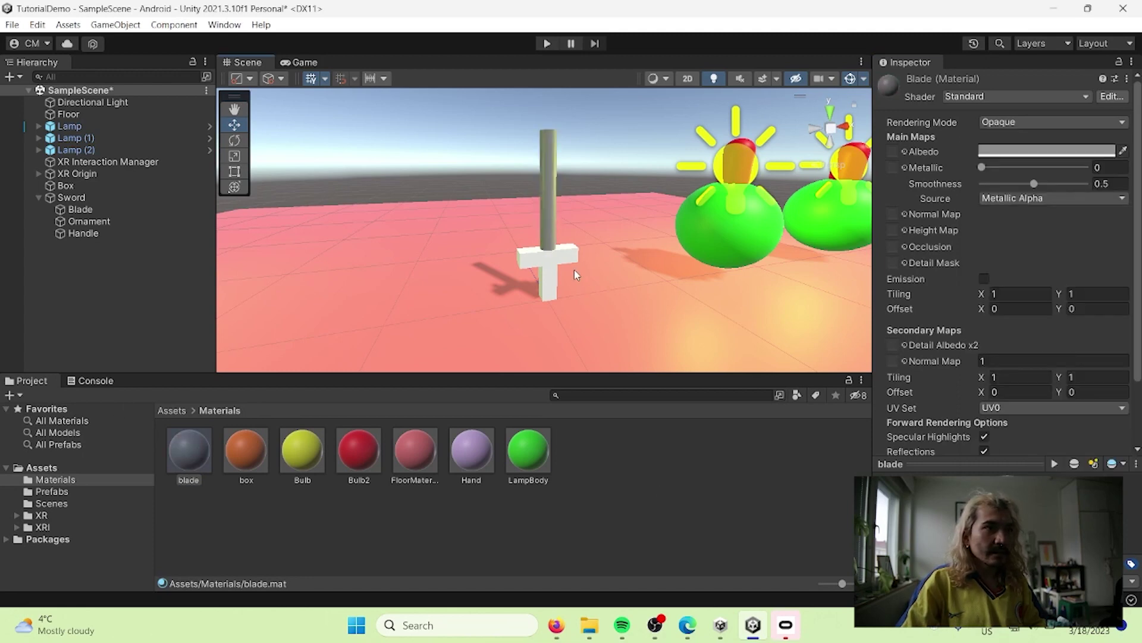
# Set the blade material's Metallic value to 1.
pyautogui.click(533, 268)
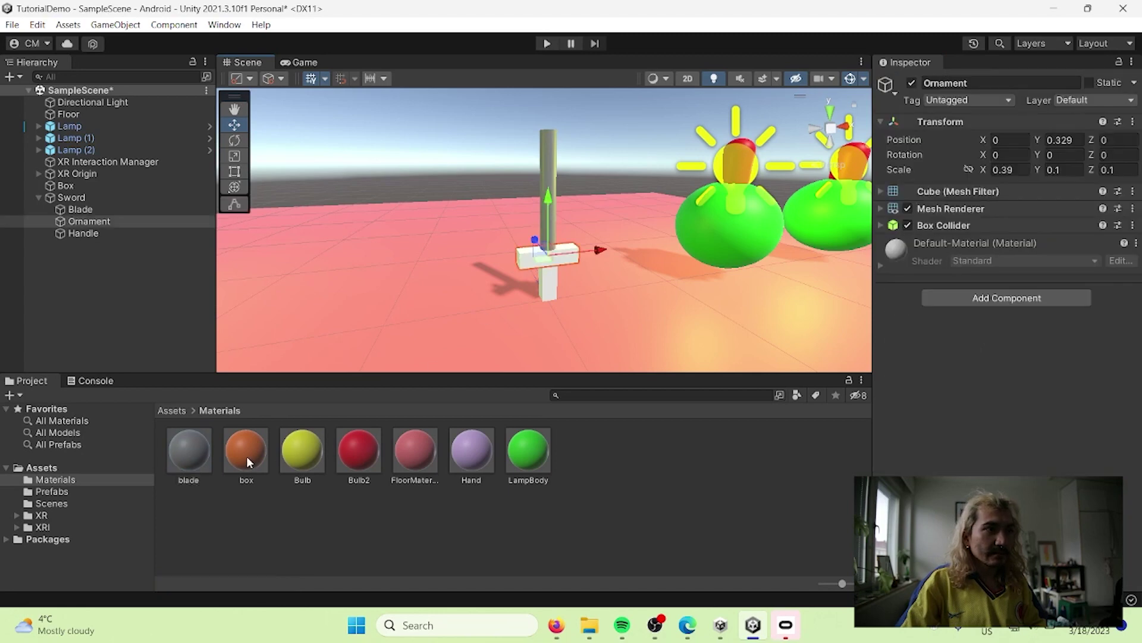
pyautogui.click(548, 157)
pyautogui.click(194, 445)
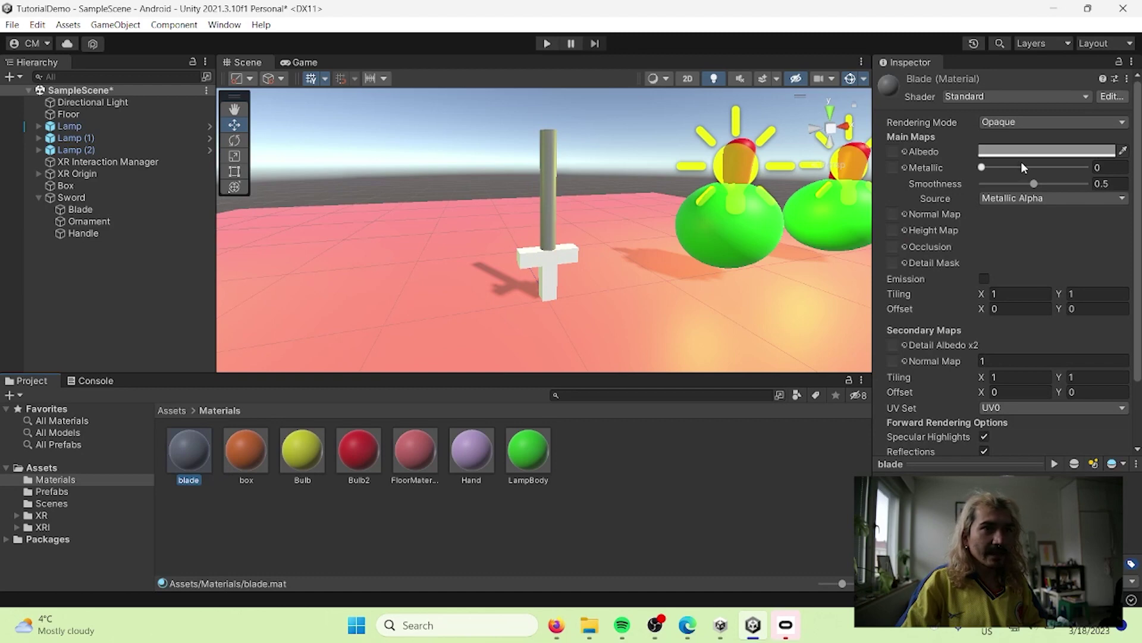
pyautogui.moveTo(991, 167); pyautogui.dragTo(1122, 169)
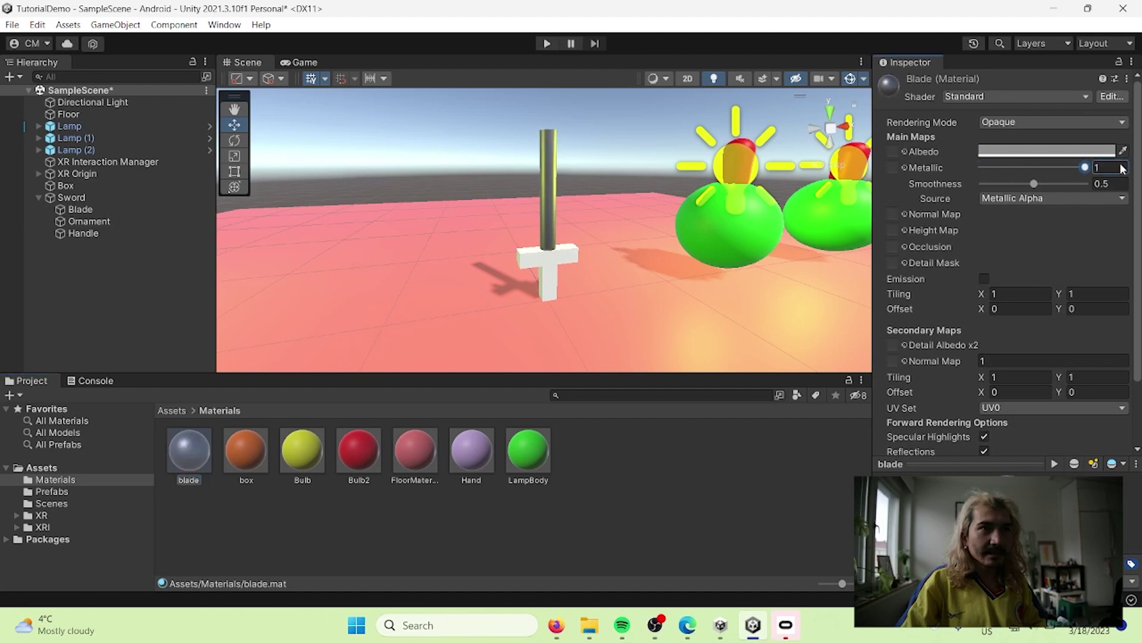
# Create a new material named Ornament in the Materials folder.
pyautogui.click(519, 266)
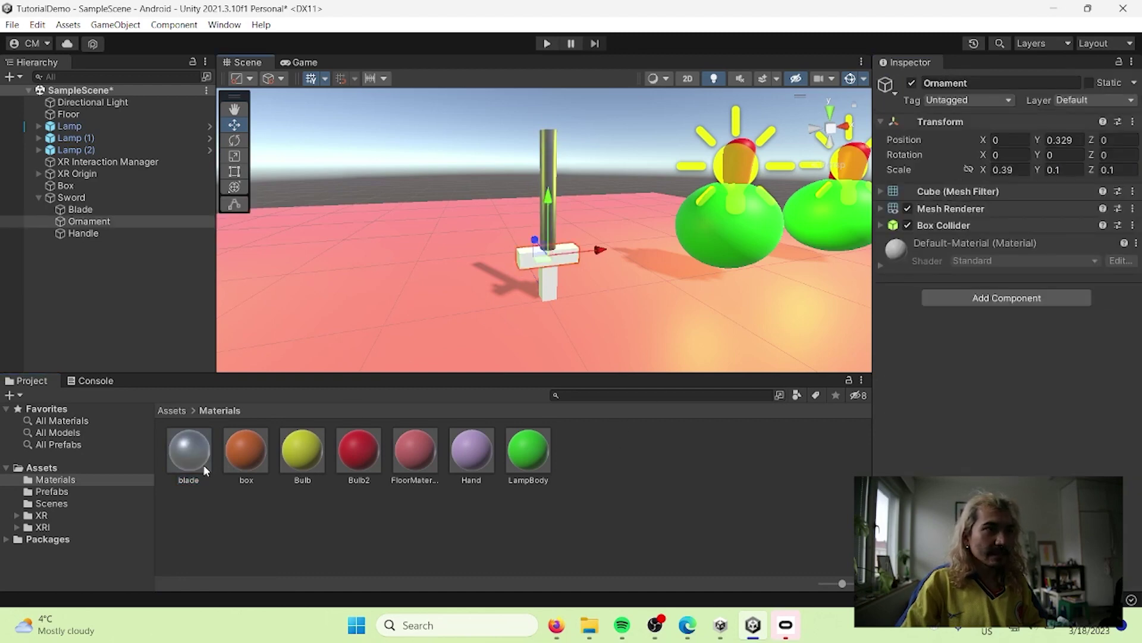
pyautogui.rightClick(563, 451)
pyautogui.moveTo(660, 59)
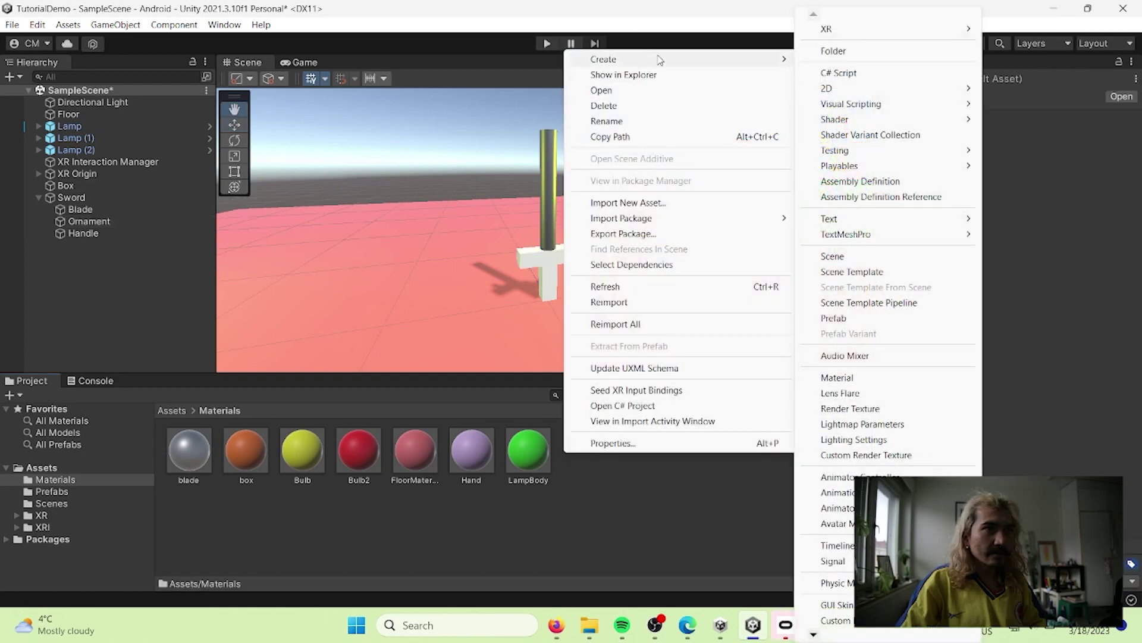
pyautogui.click(880, 378)
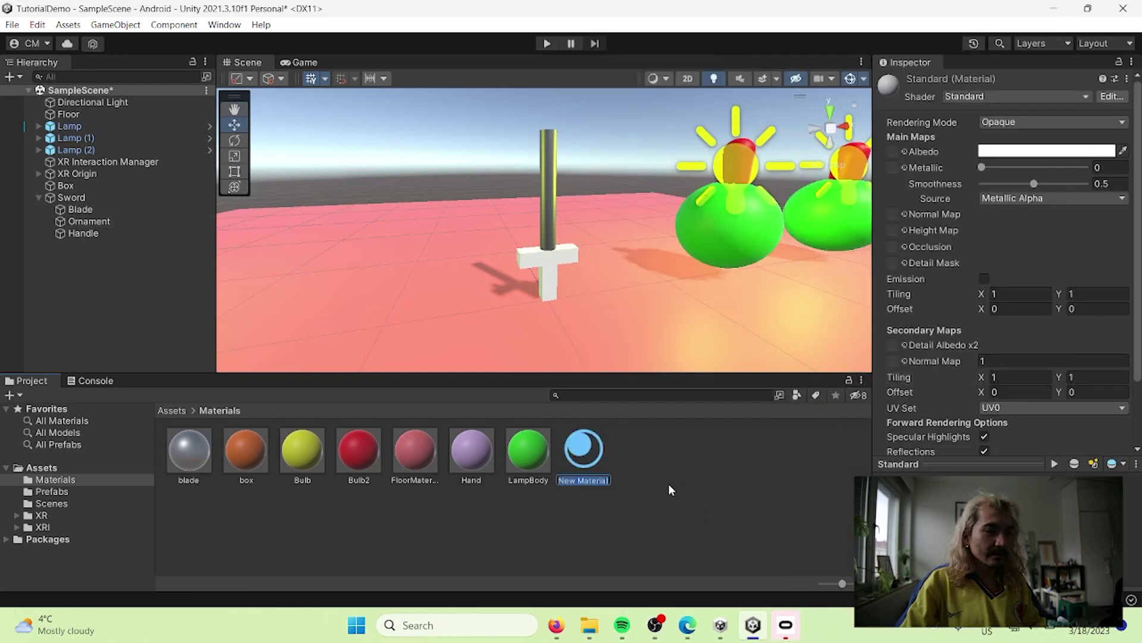
pyautogui.write('Ornament')
pyautogui.press('Return')
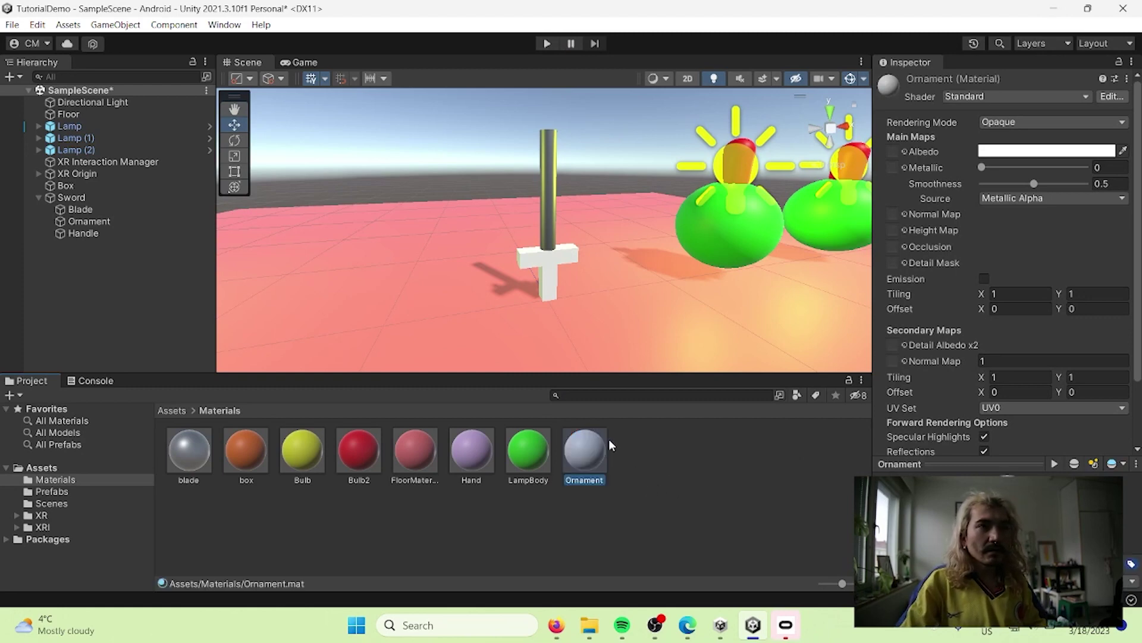
# Set the Ornament material's albedo color to yellow (FFF500).
pyautogui.click(1026, 151)
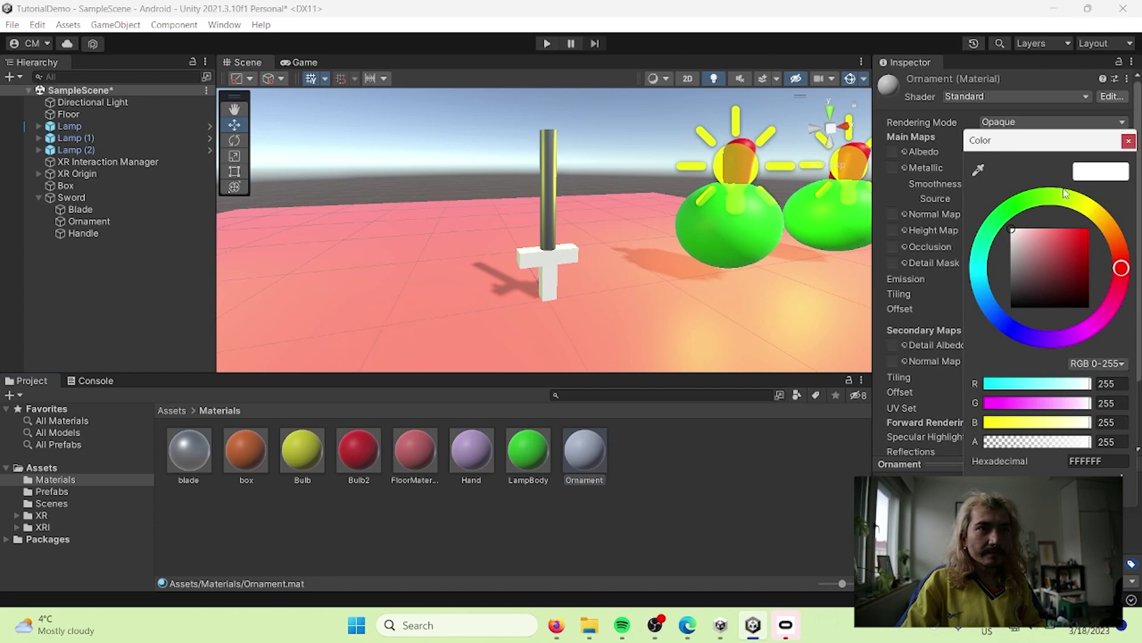
pyautogui.click(1098, 213)
pyautogui.click(1087, 231)
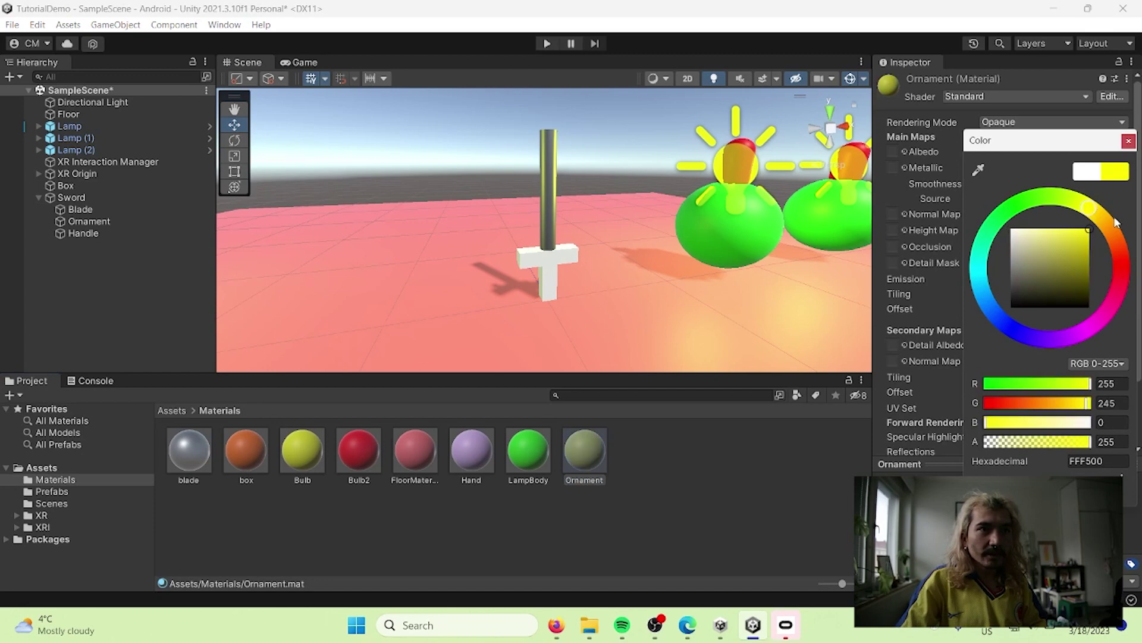
pyautogui.click(571, 493)
pyautogui.click(595, 474)
# Set the Ornament material to Metallic 1 and Smoothness 0, and apply it to the sword's crosspiece.
pyautogui.moveTo(981, 167); pyautogui.dragTo(962, 187)
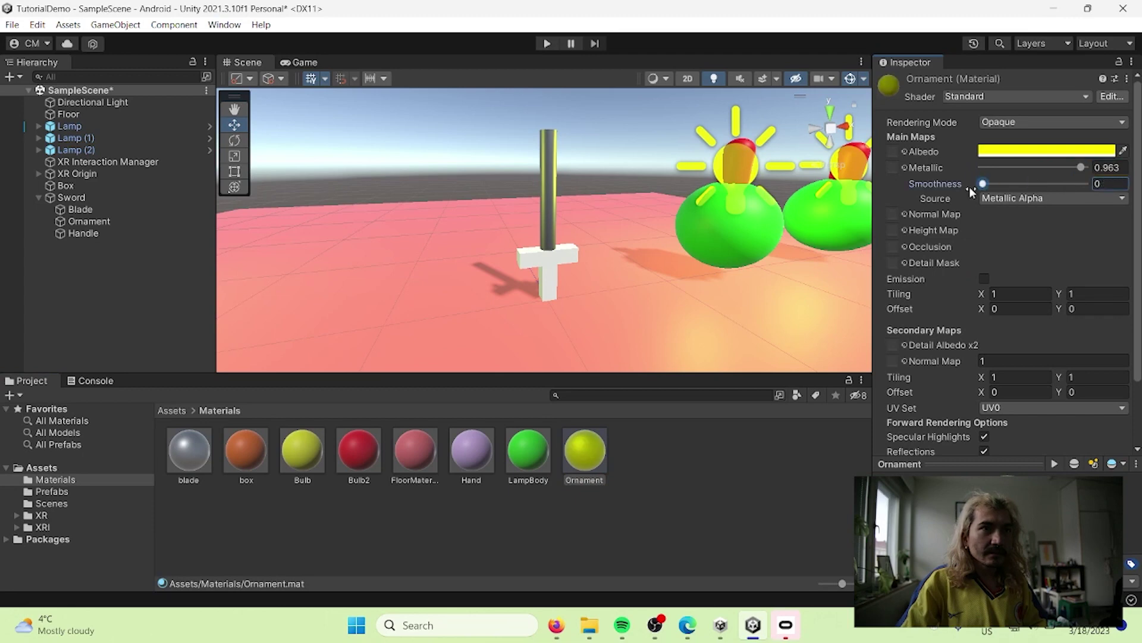
pyautogui.moveTo(1081, 167); pyautogui.dragTo(1086, 167)
pyautogui.moveTo(584, 450); pyautogui.dragTo(547, 256)
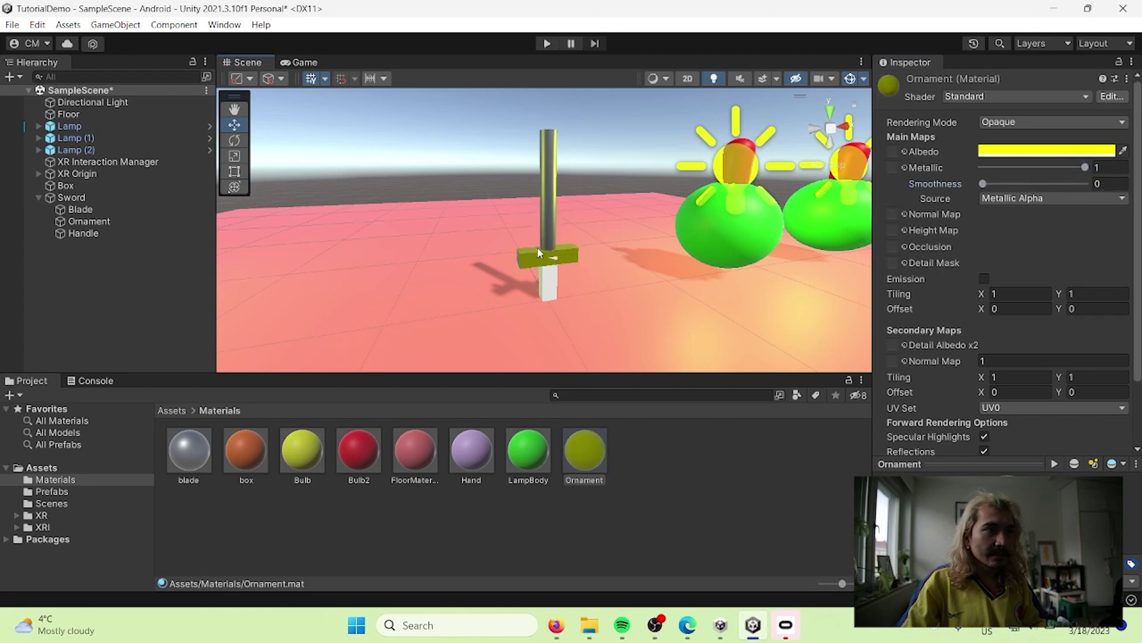
# Create a new material named Handle in the Materials folder.
pyautogui.click(548, 279)
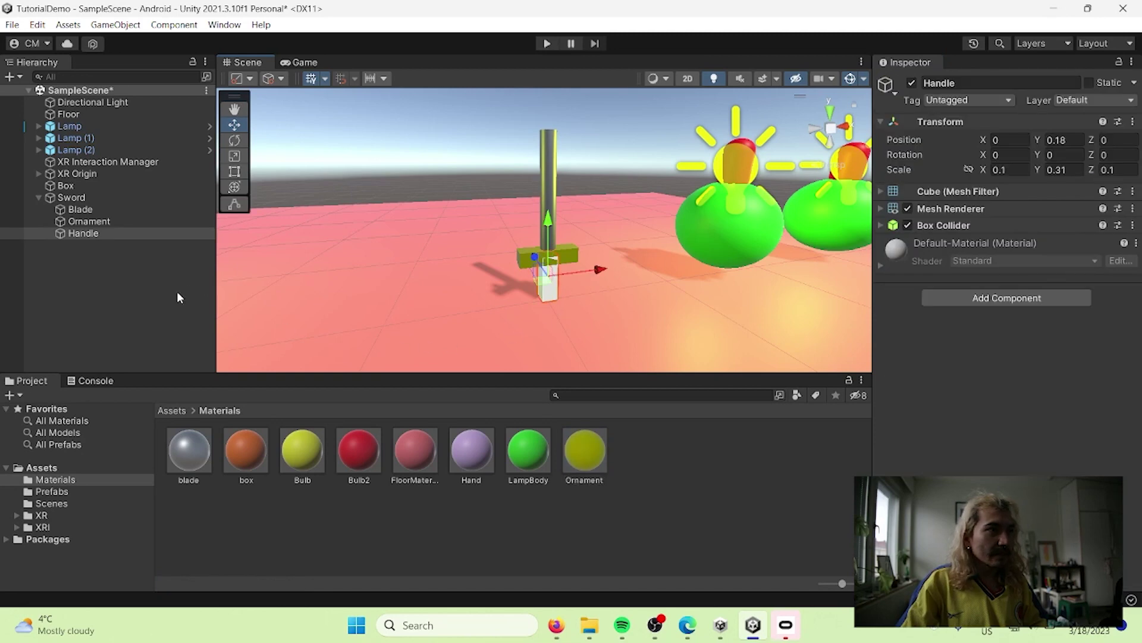
pyautogui.click(654, 459)
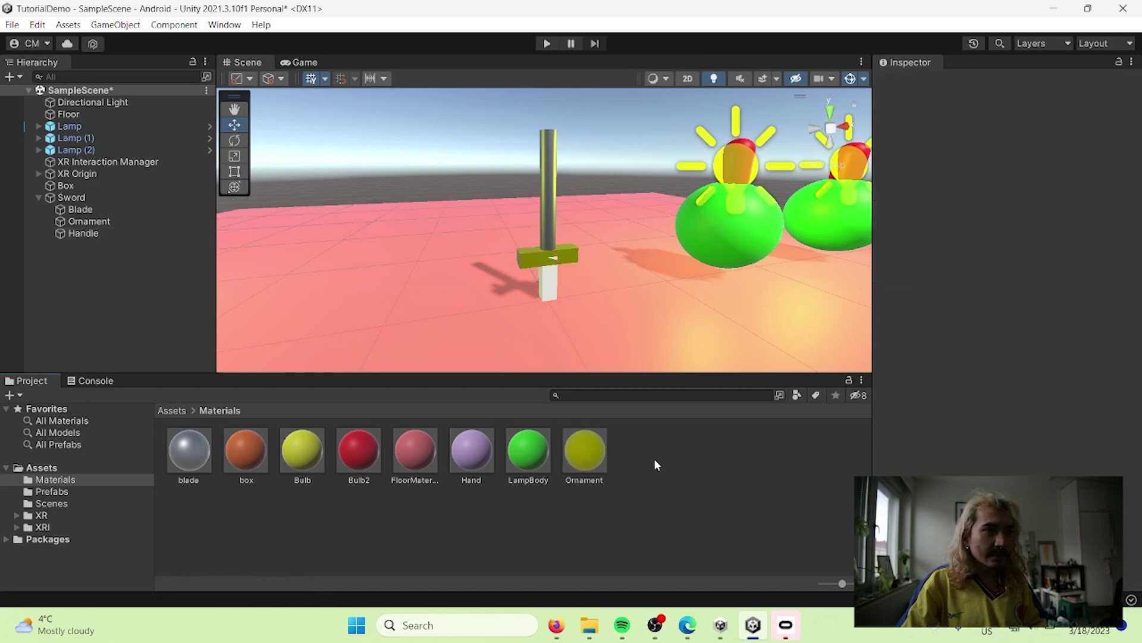
pyautogui.rightClick(647, 458)
pyautogui.moveTo(701, 69)
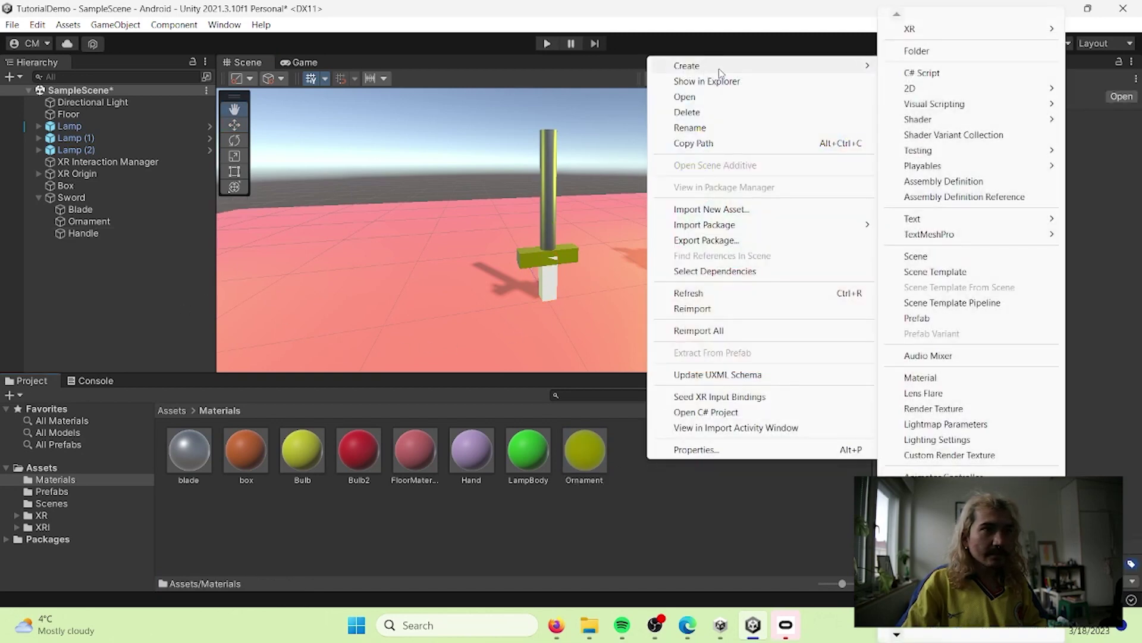
pyautogui.click(929, 377)
pyautogui.write('Handle')
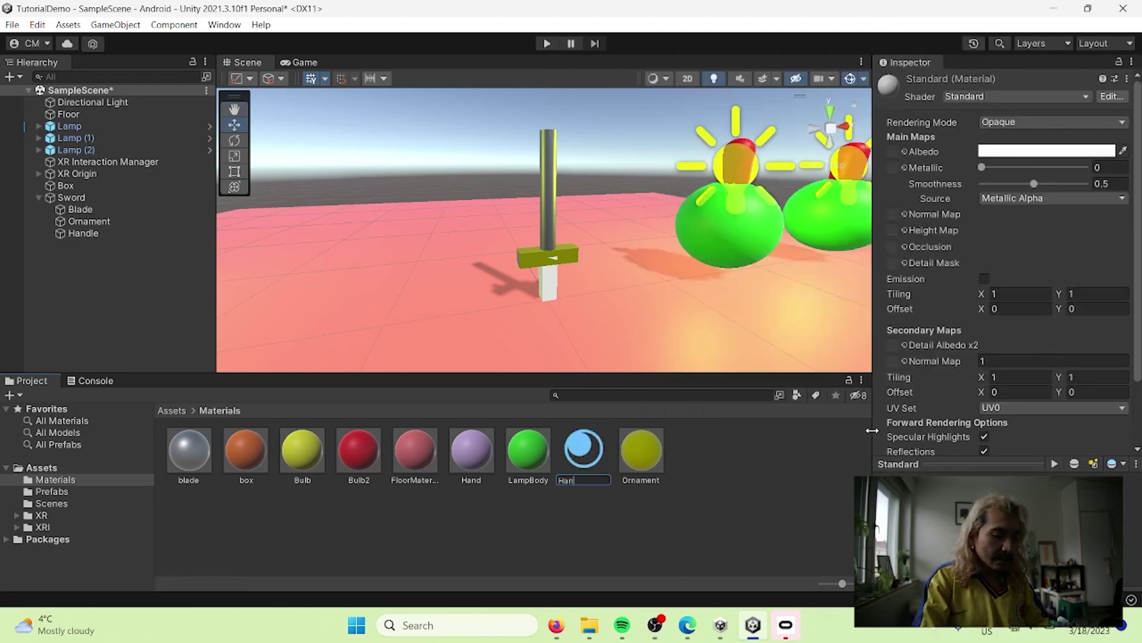
pyautogui.press('Return')
# Set the Handle material's albedo to black (000000) and Metallic to 0.711, and apply it to the sword's handle.
pyautogui.click(1065, 151)
pyautogui.moveTo(1058, 277); pyautogui.dragTo(1038, 316)
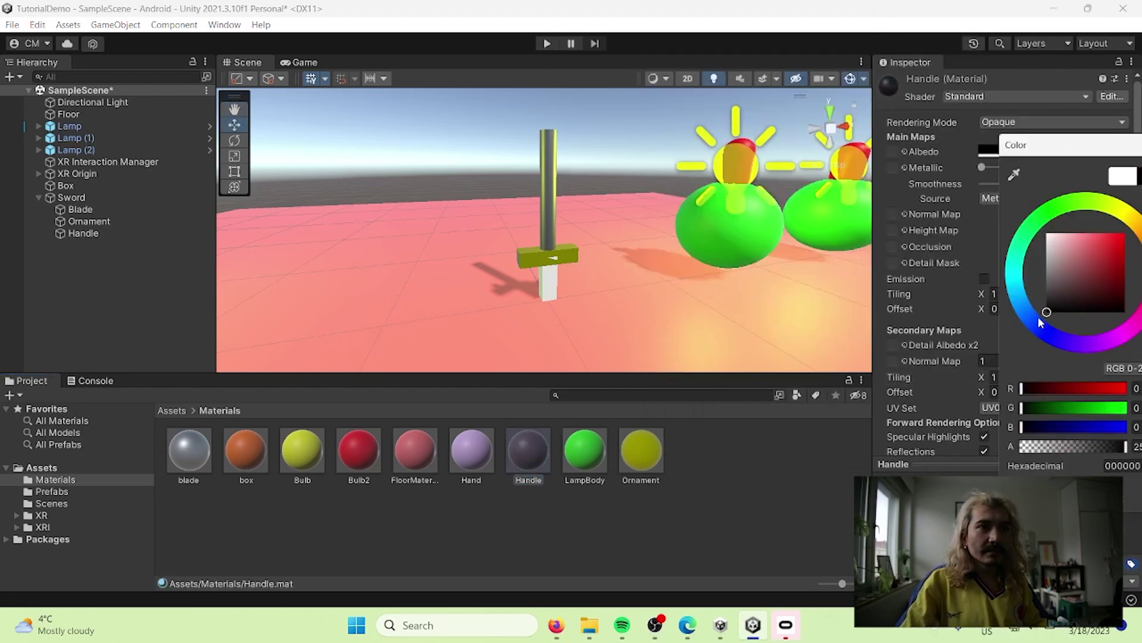
pyautogui.click(796, 453)
pyautogui.moveTo(983, 167); pyautogui.dragTo(1055, 168)
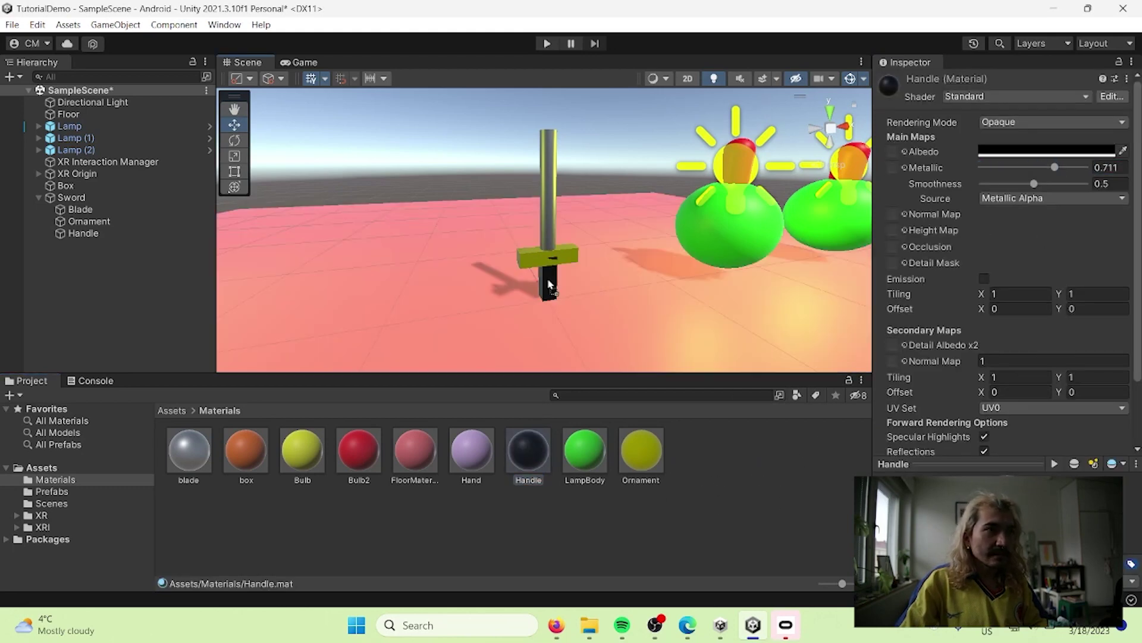
pyautogui.click(586, 512)
pyautogui.scroll(-5, 561, 241)
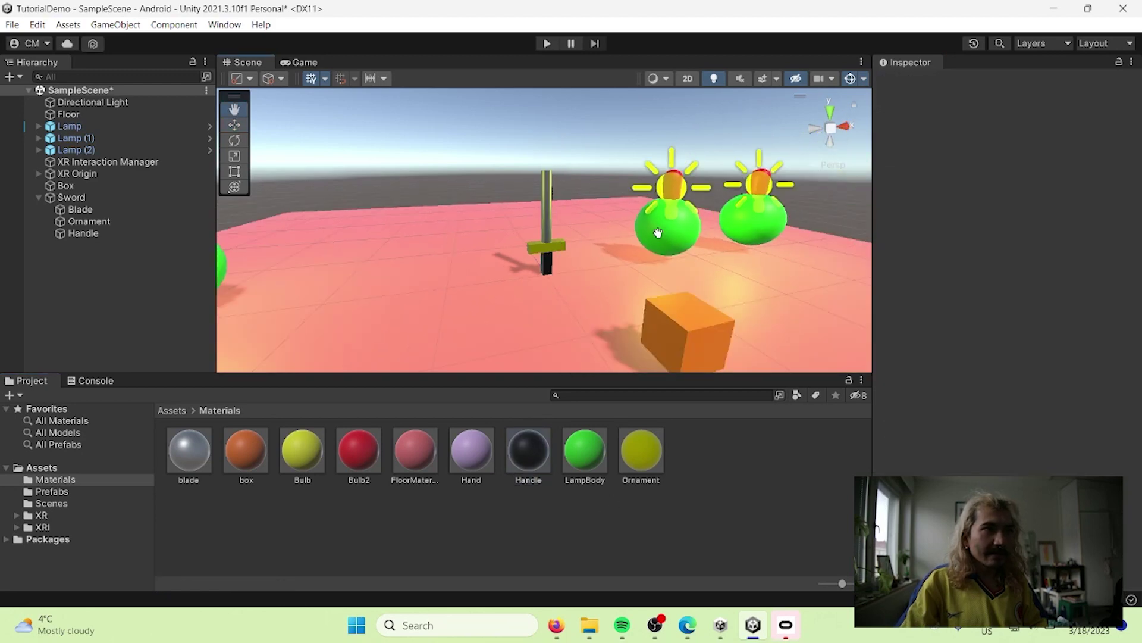
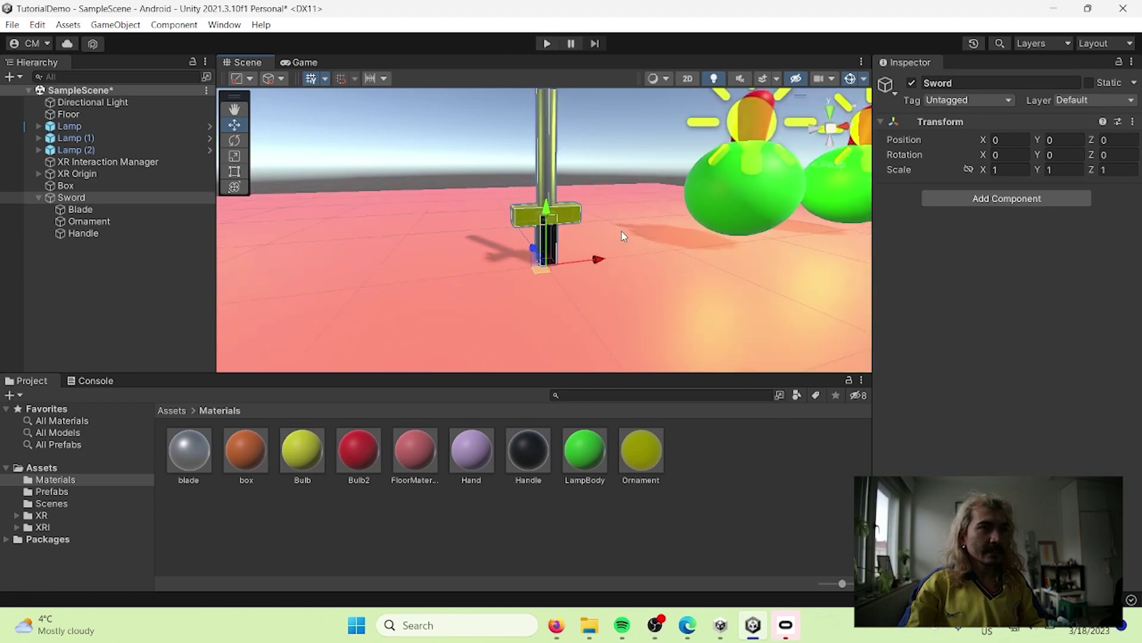
# Add a Box Collider component to the Sword parent object.
pyautogui.click(90, 197)
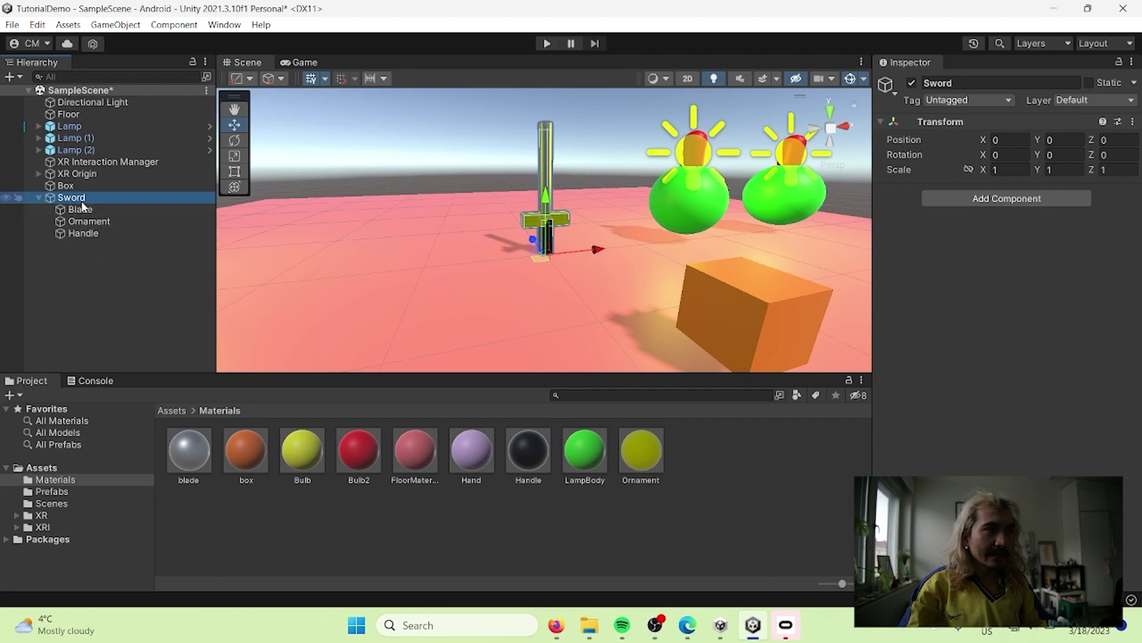
pyautogui.click(82, 200)
pyautogui.click(53, 203)
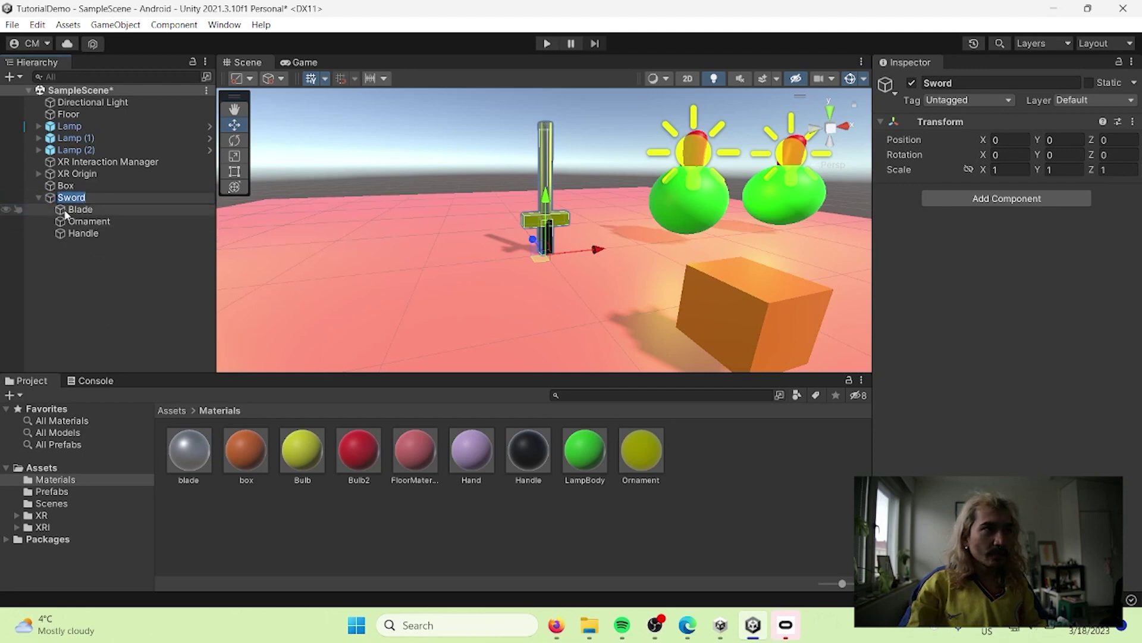
pyautogui.click(990, 199)
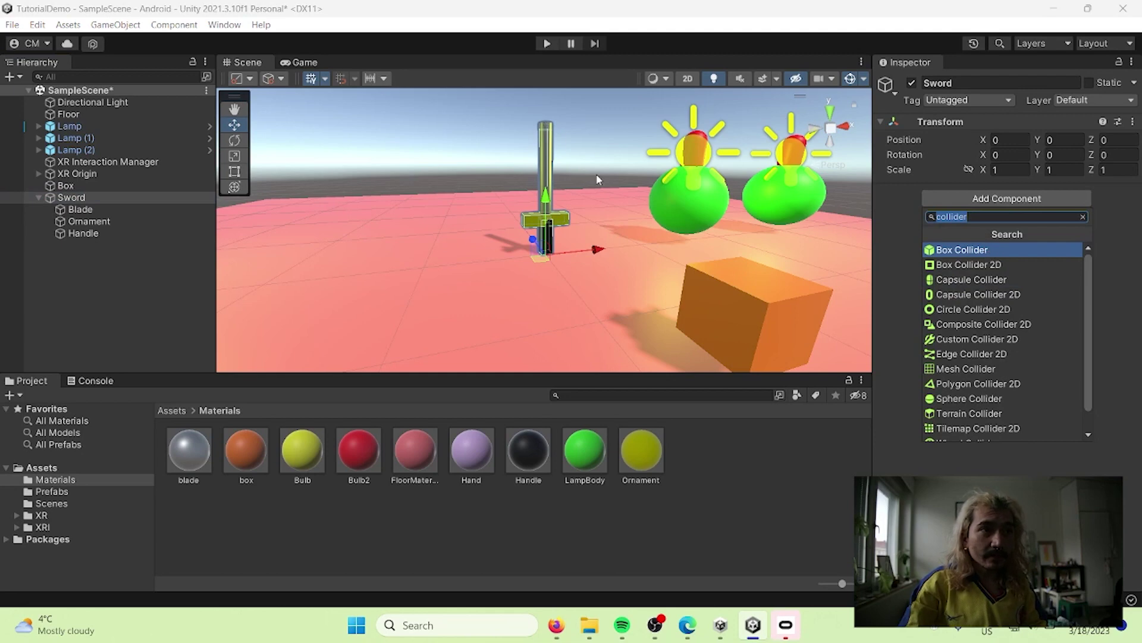
pyautogui.click(985, 253)
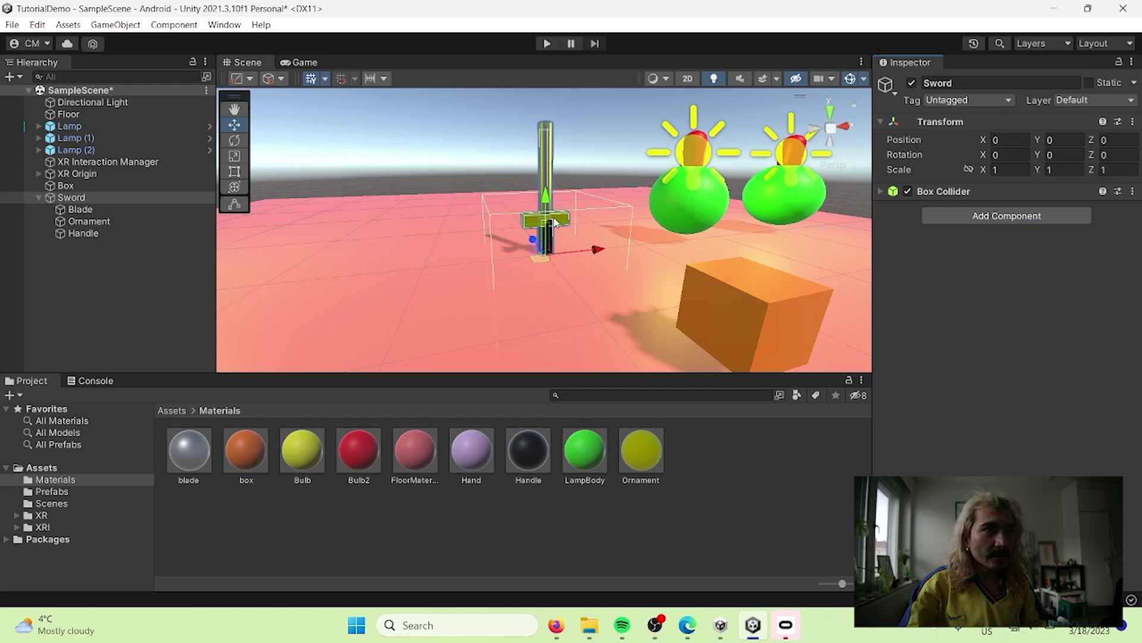
pyautogui.moveTo(546, 202); pyautogui.dragTo(548, 168)
pyautogui.hotkey('ctrl', 'z')
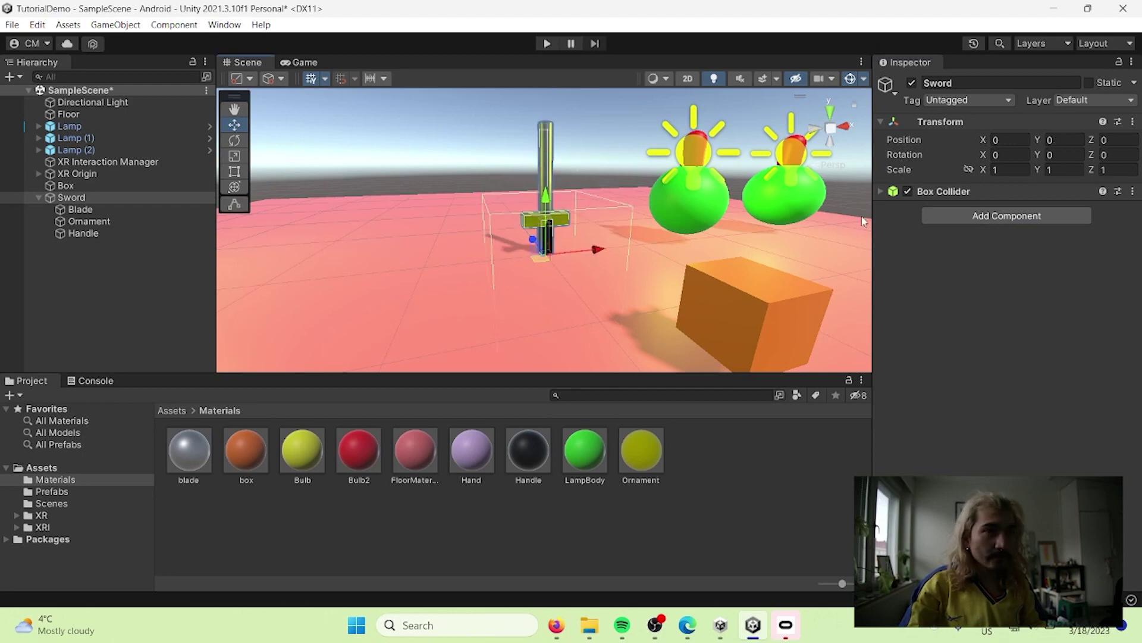
# Expand the Sword's Box Collider and set its center to X -0.03 and Y 0.59.
pyautogui.click(883, 190)
pyautogui.click(964, 189)
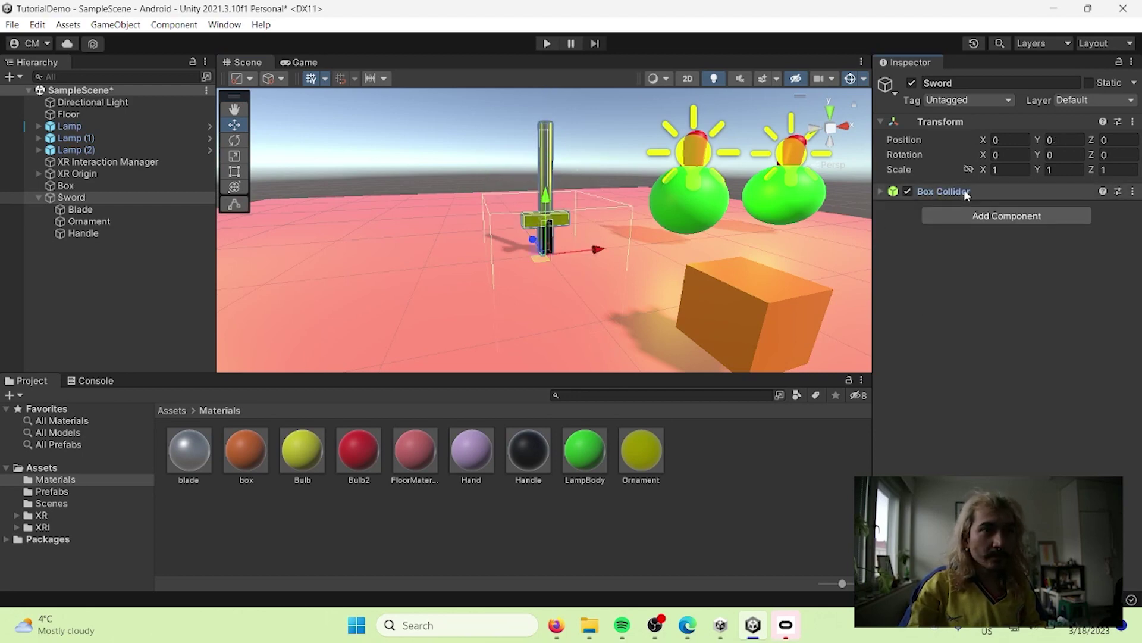
pyautogui.click(964, 189)
pyautogui.moveTo(983, 261); pyautogui.dragTo(1051, 262)
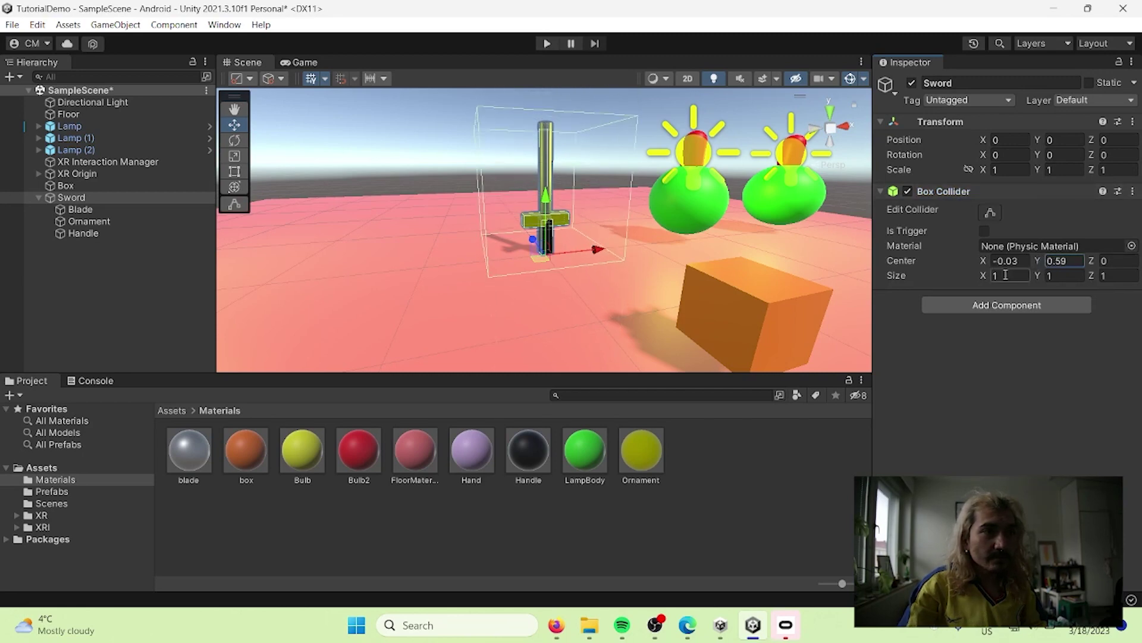
# Resize the Sword's Box Collider to X 0.33, Y 1.09 and Z 0.21 so it fits around the sword.
pyautogui.scroll(5, 695, 214)
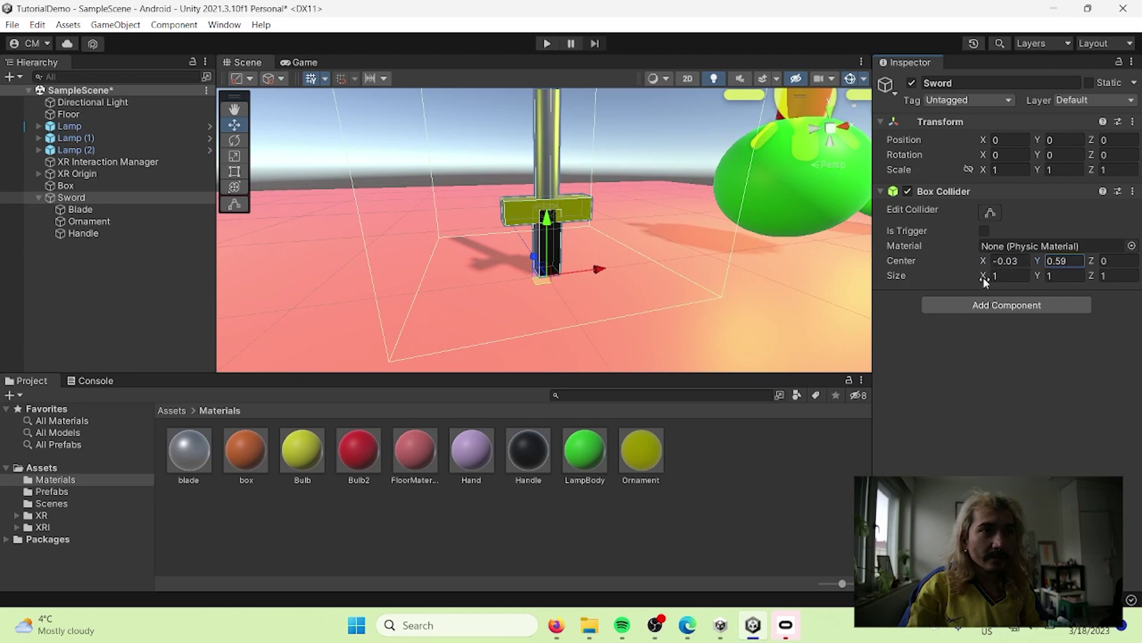
pyautogui.moveTo(984, 277); pyautogui.dragTo(960, 276)
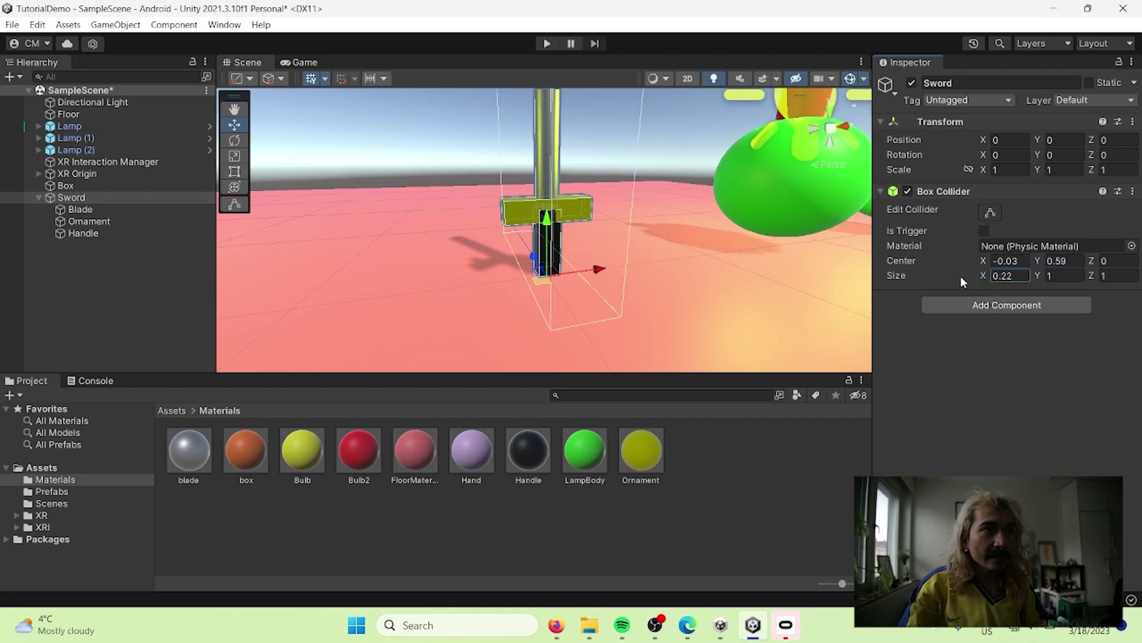
pyautogui.moveTo(1040, 274); pyautogui.dragTo(1068, 273)
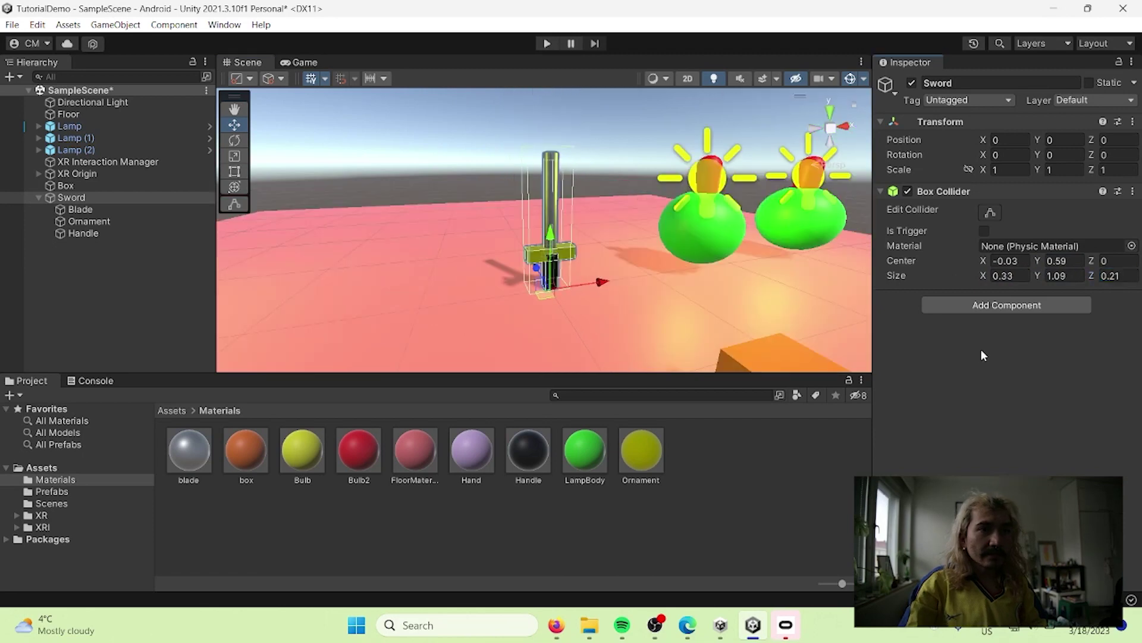
# Add an XR Grab Interactable component to the Sword parent object.
pyautogui.click(987, 309)
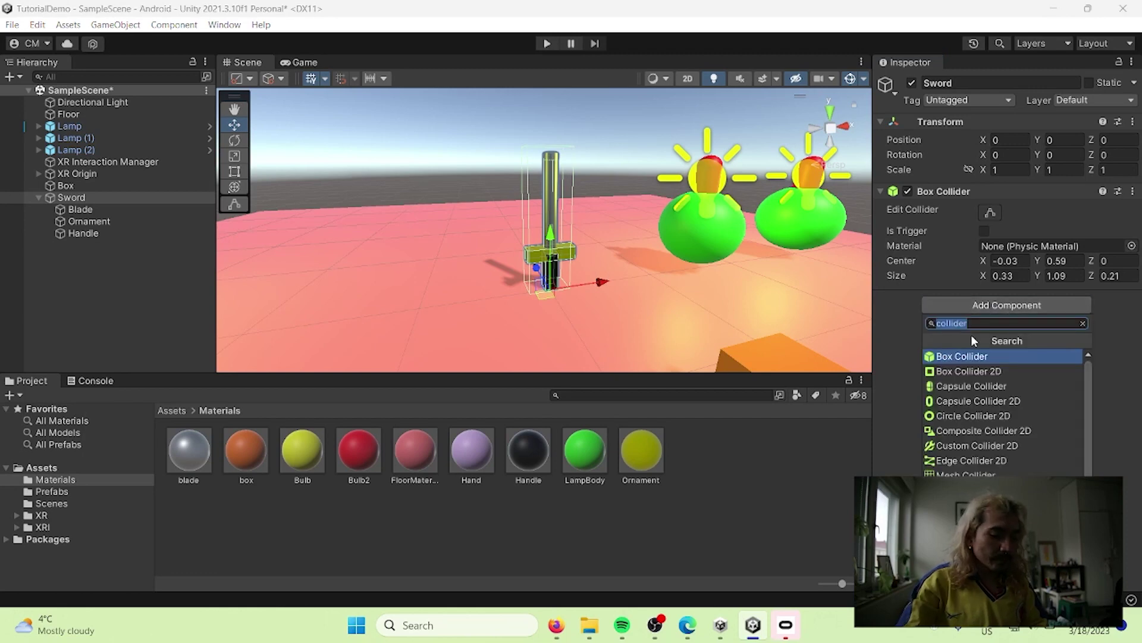
pyautogui.write('inte')
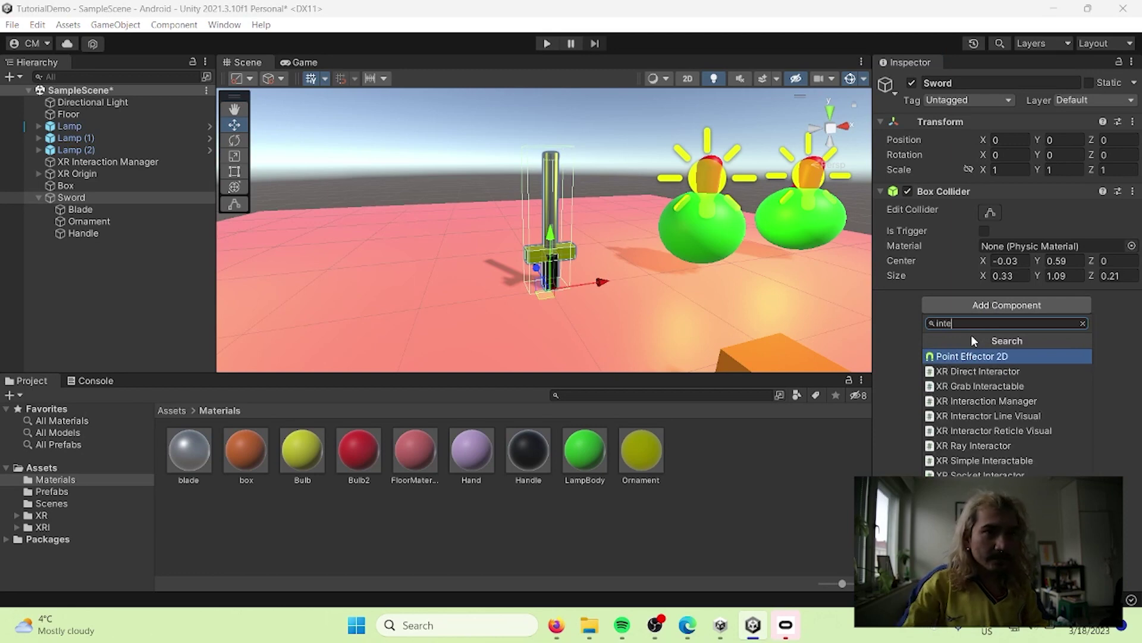
pyautogui.click(1003, 385)
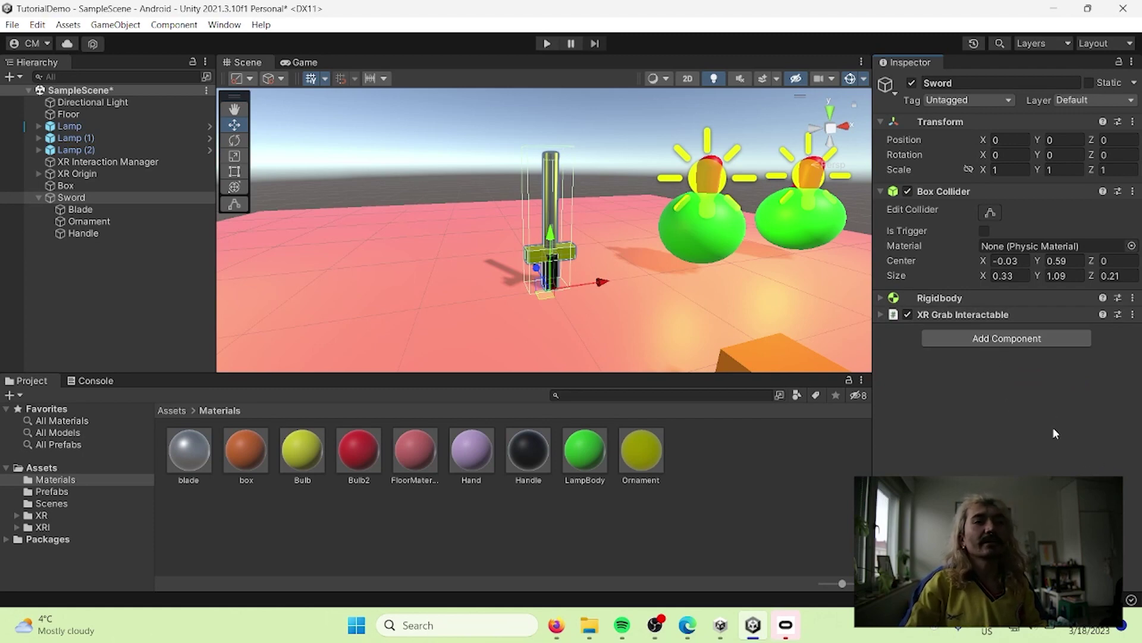
# Run the scene in Play mode to test grabbing the sword in VR, and stop it.
pyautogui.click(547, 43)
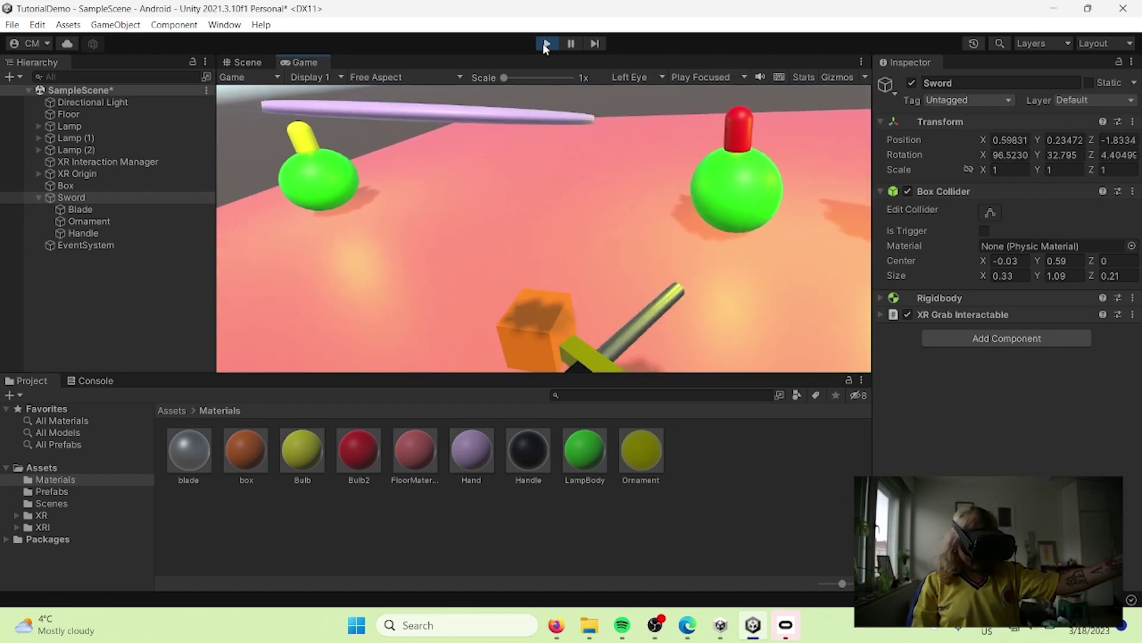
pyautogui.click(545, 42)
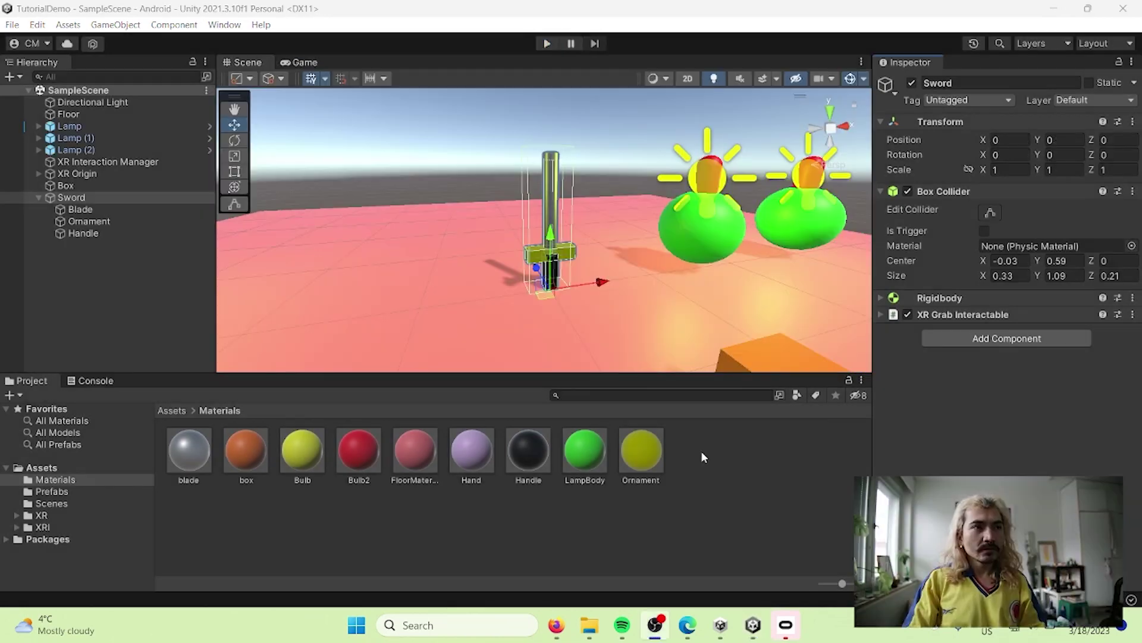